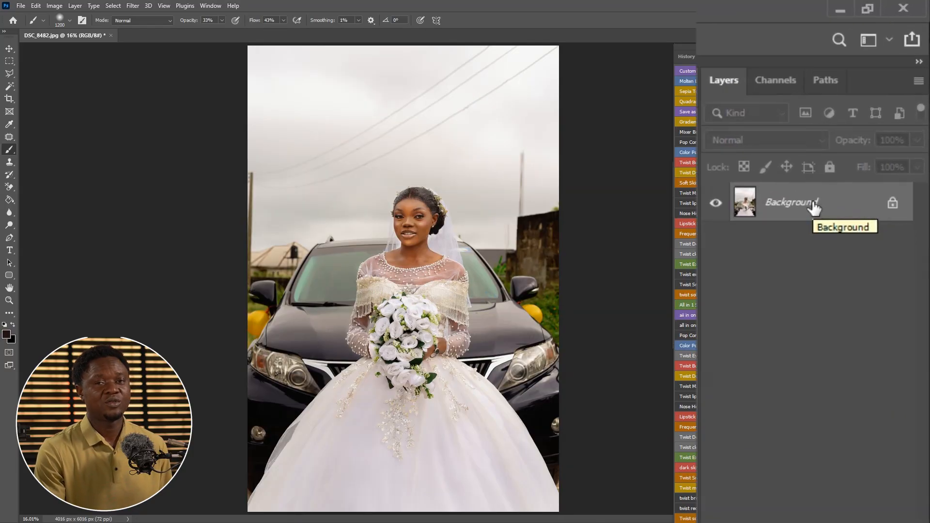
Duplicate the Background layer and open Sky Replacement for the copy.
{"action": "key", "text": "ctrl+j"}
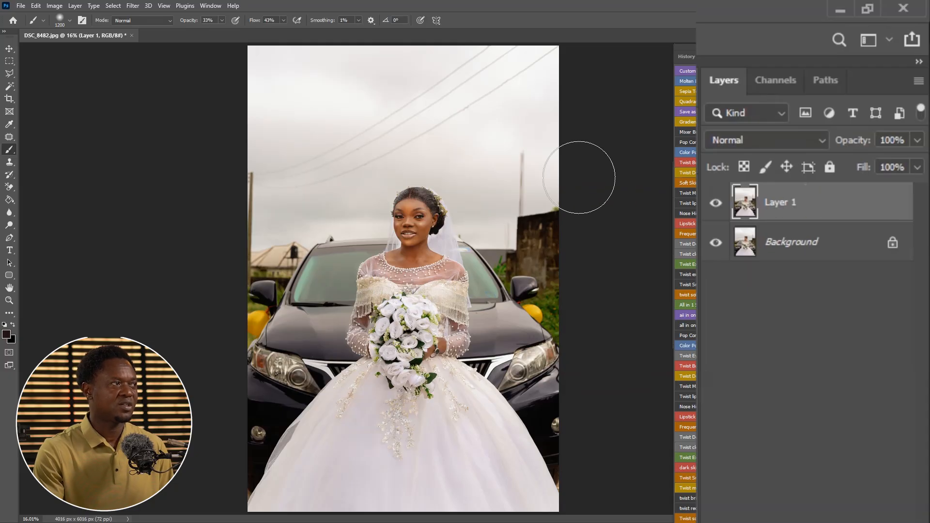
{"action": "left_click", "coordinate": [36, 5]}
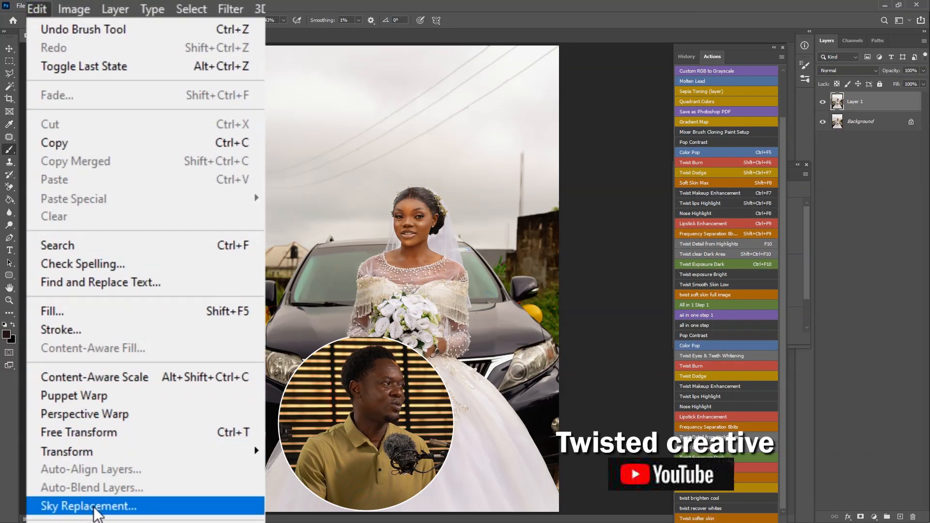
{"action": "left_click", "coordinate": [66, 254]}
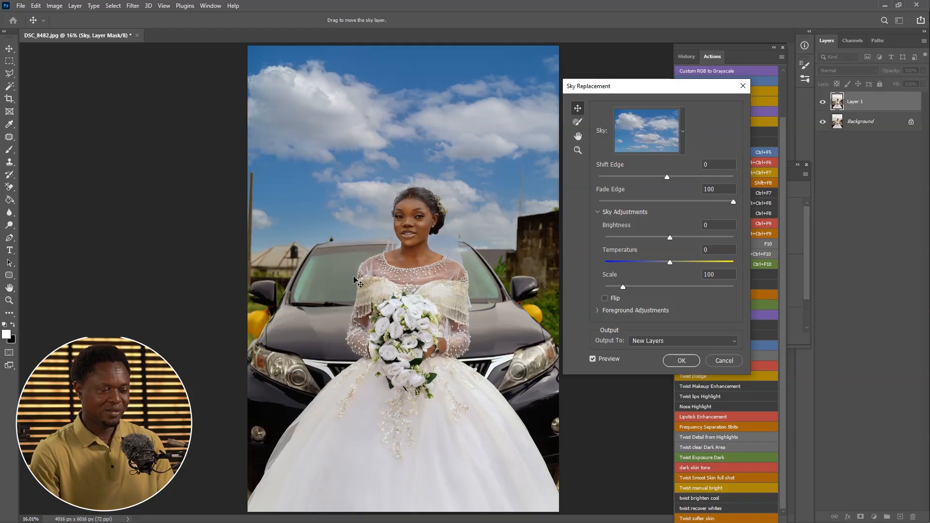
Move the Sky Replacement dialog clear of the bride and set Shift Edge to -55, judging the edges around her hair and veil.
{"action": "key", "text": "ctrl+plus"}
{"action": "key", "text": "ctrl+plus"}
{"action": "key", "text": "ctrl+plus"}
{"action": "key", "text": "ctrl+plus"}
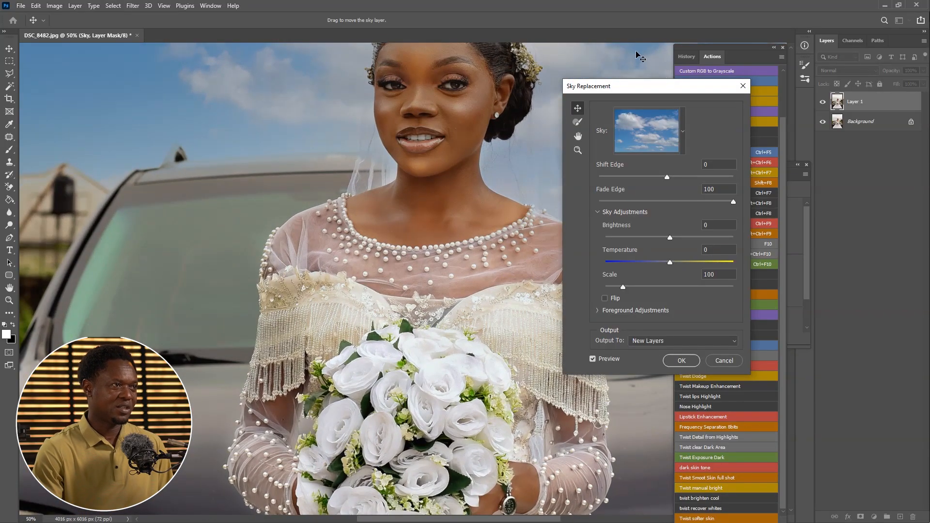
{"action": "left_click_drag", "start_coordinate": [649, 90], "coordinate": [786, 147]}
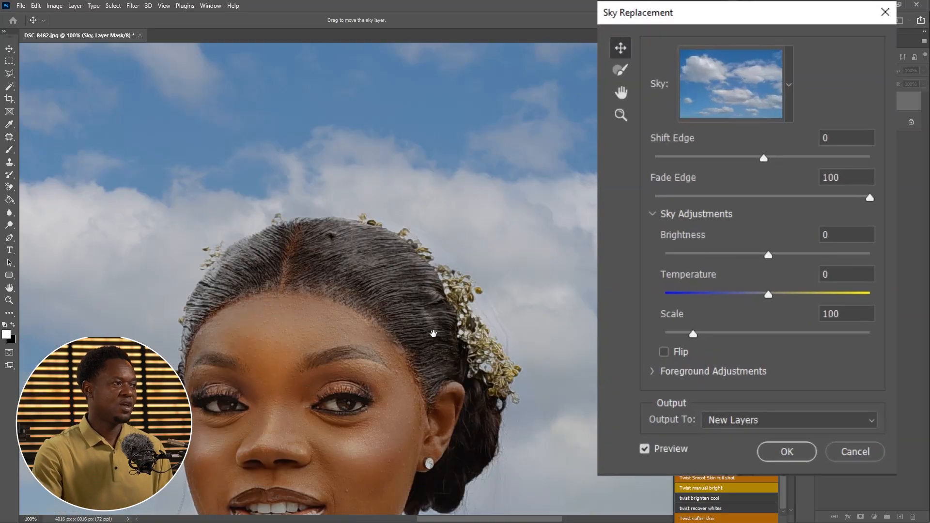
{"action": "left_click_drag", "start_coordinate": [417, 346], "coordinate": [434, 221]}
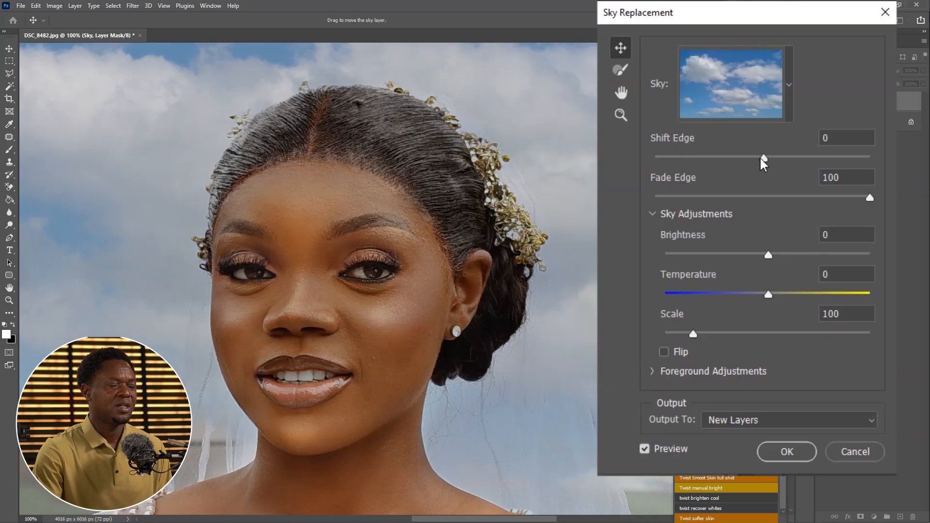
{"action": "left_click_drag", "start_coordinate": [760, 160], "coordinate": [660, 160]}
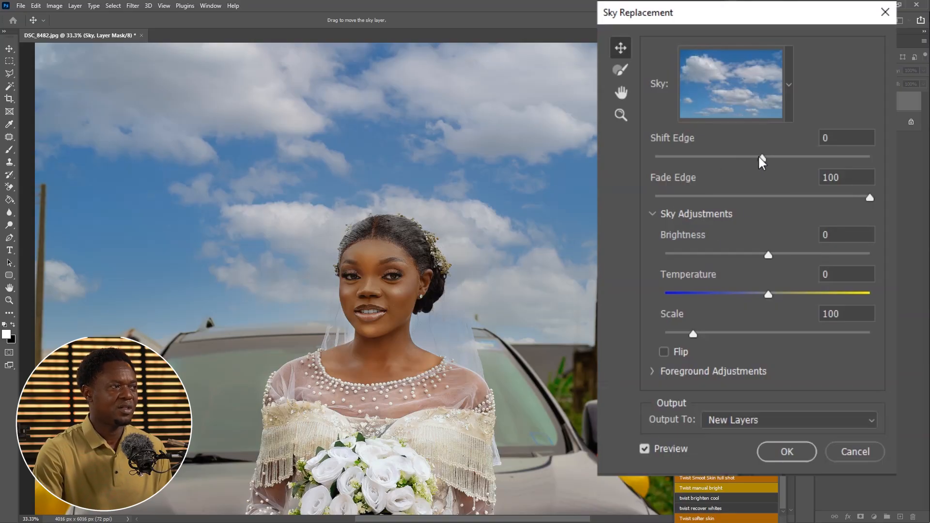
{"action": "left_click_drag", "start_coordinate": [761, 159], "coordinate": [735, 159]}
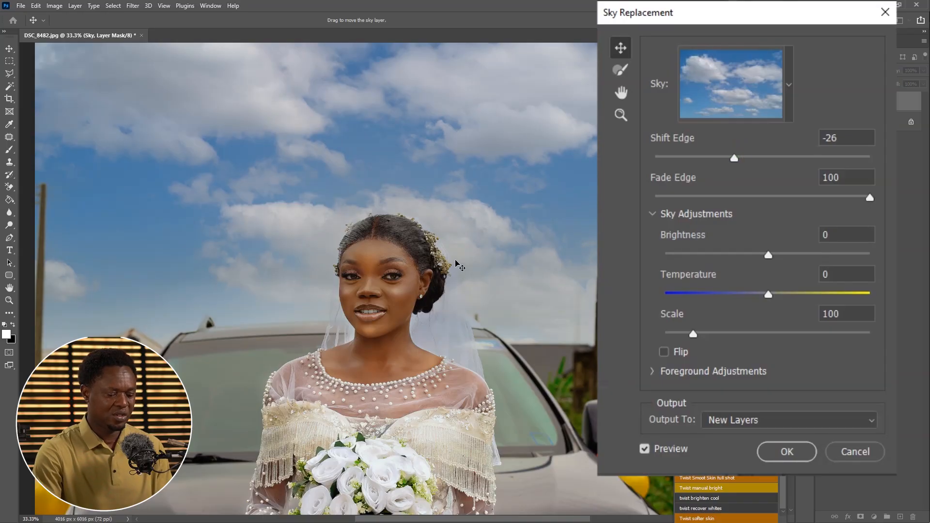
{"action": "scroll", "coordinate": [460, 266], "scroll_direction": "up", "scroll_amount": 4}
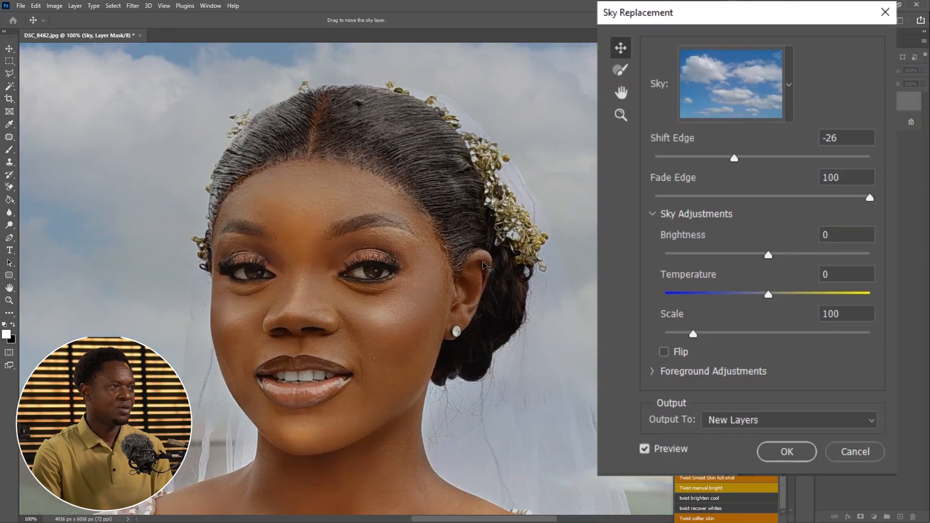
{"action": "left_click_drag", "start_coordinate": [513, 269], "coordinate": [454, 241]}
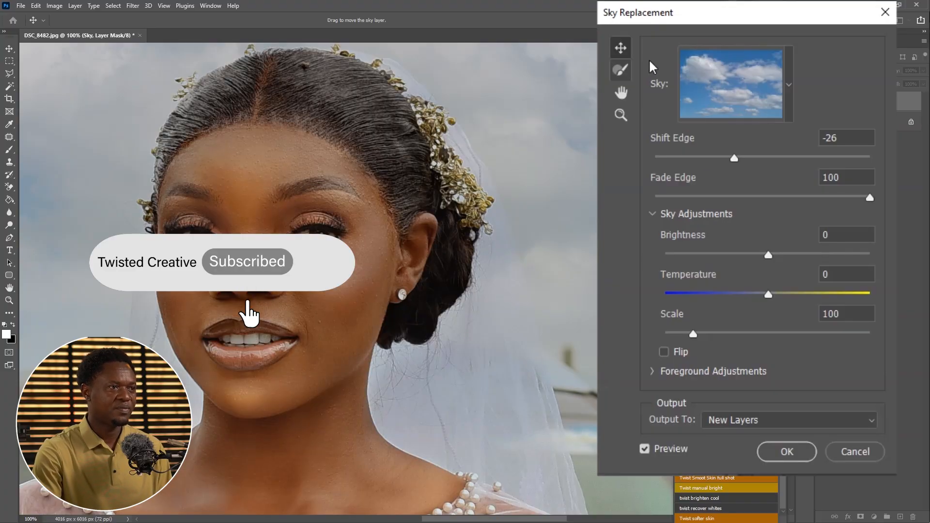
{"action": "left_click_drag", "start_coordinate": [732, 159], "coordinate": [704, 160]}
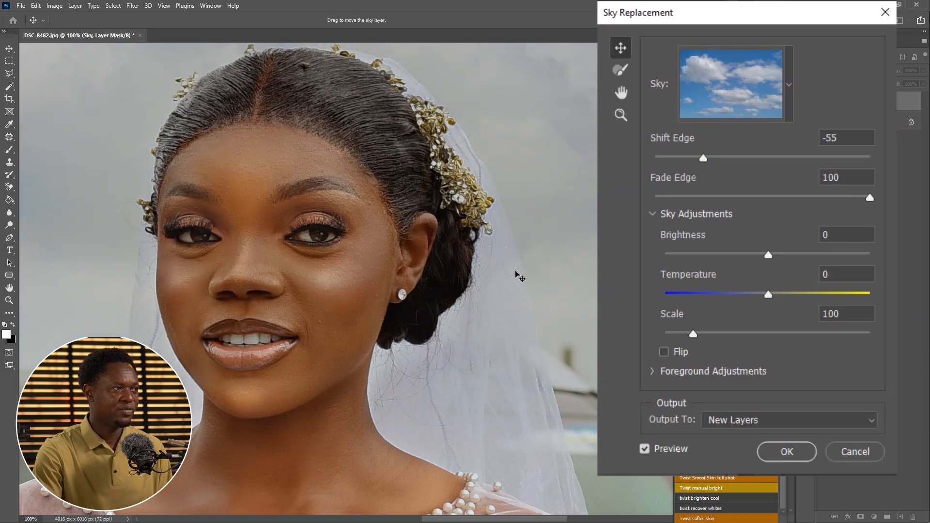
Examine how the new sky blends around the veil, the car and the background, both close up and over the whole photo.
{"action": "key", "text": "ctrl+minus"}
{"action": "key", "text": "ctrl+minus"}
{"action": "key", "text": "ctrl+minus"}
{"action": "key", "text": "ctrl+minus"}
{"action": "key", "text": "ctrl+plus"}
{"action": "key", "text": "ctrl+plus"}
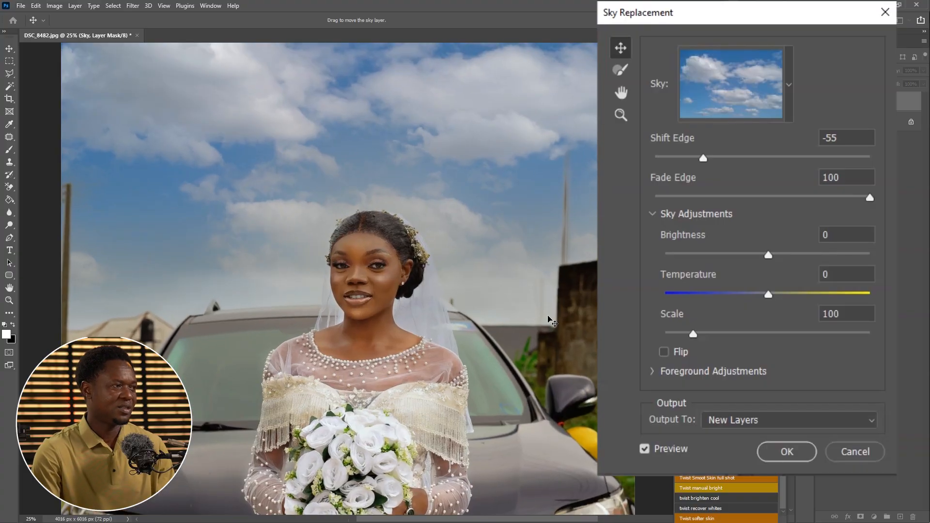
{"action": "key", "text": "ctrl+minus"}
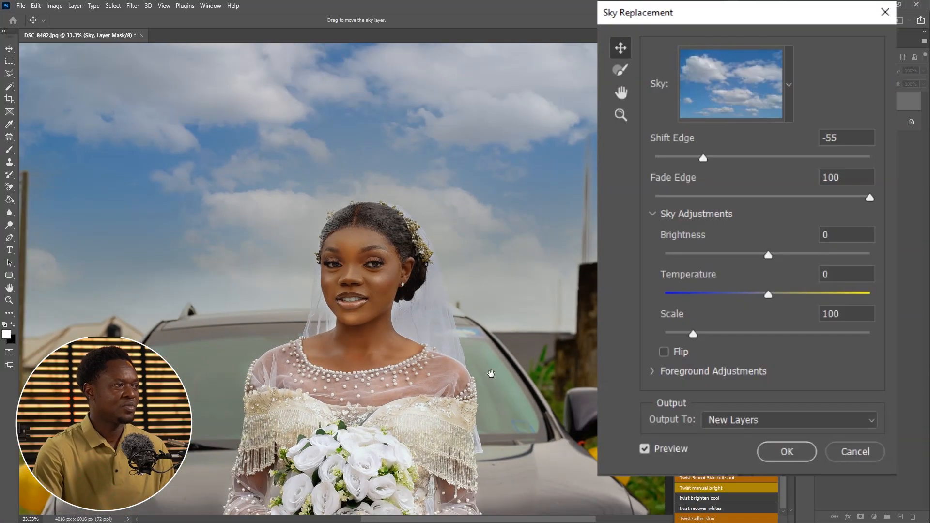
{"action": "left_click_drag", "start_coordinate": [490, 374], "coordinate": [500, 238]}
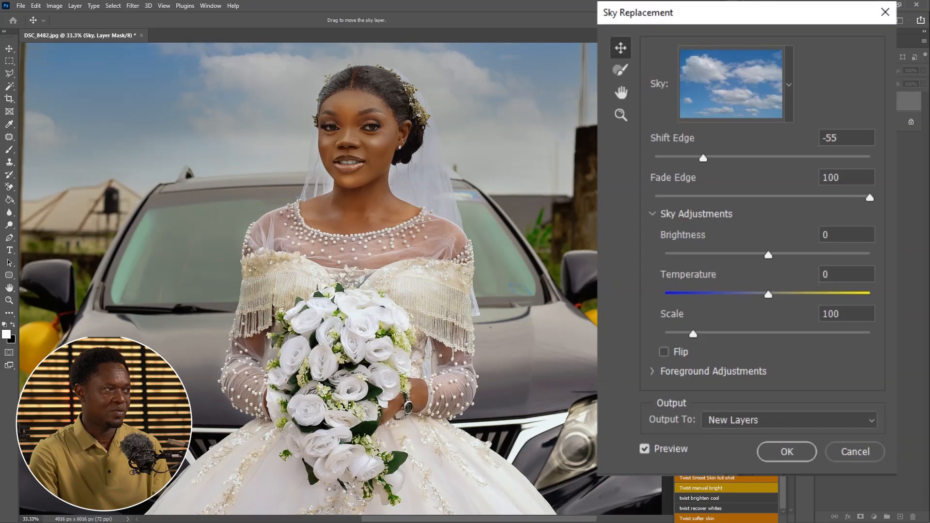
{"action": "key", "text": "ctrl+minus"}
{"action": "key", "text": "ctrl+minus"}
{"action": "key", "text": "ctrl+minus"}
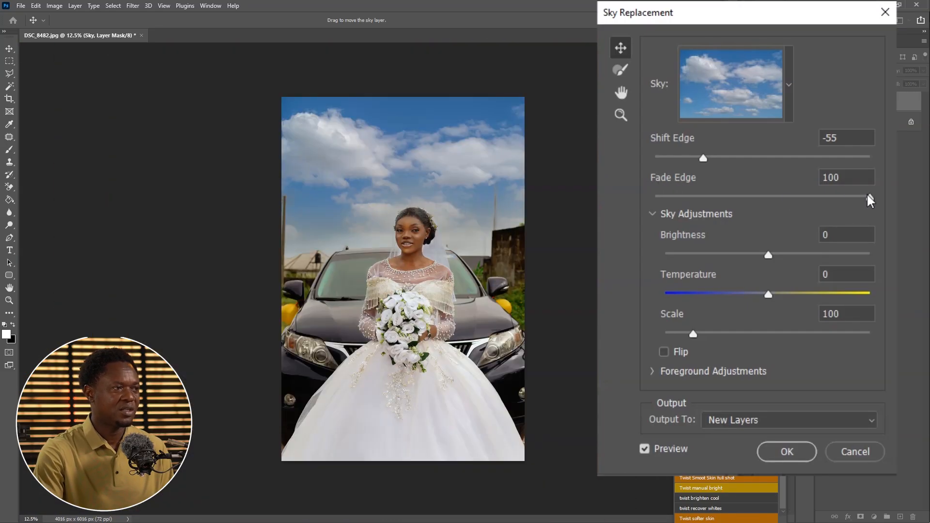
Compare Fade Edge values between 0 and 81 around the bride's veil and settle on 87.
{"action": "left_click_drag", "start_coordinate": [868, 197], "coordinate": [829, 199]}
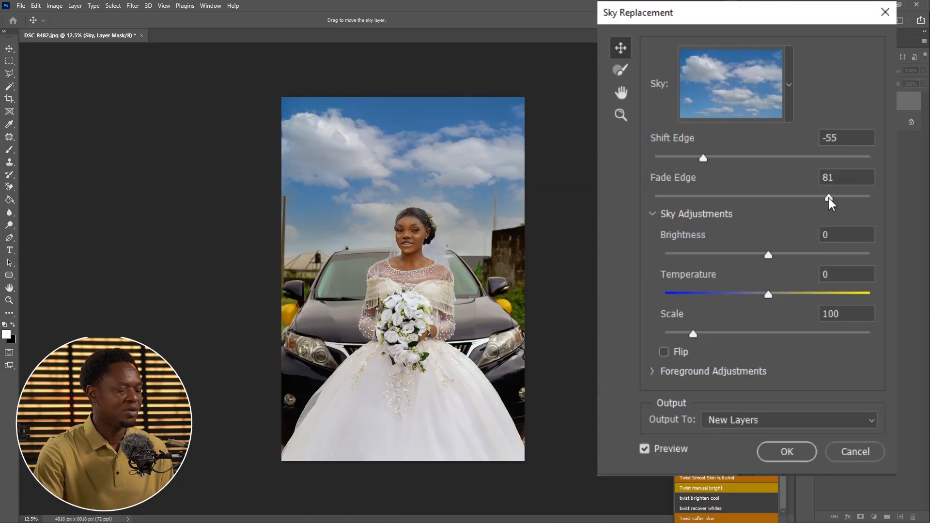
{"action": "key", "text": "ctrl+plus"}
{"action": "key", "text": "ctrl+plus"}
{"action": "key", "text": "ctrl+plus"}
{"action": "key", "text": "ctrl+plus"}
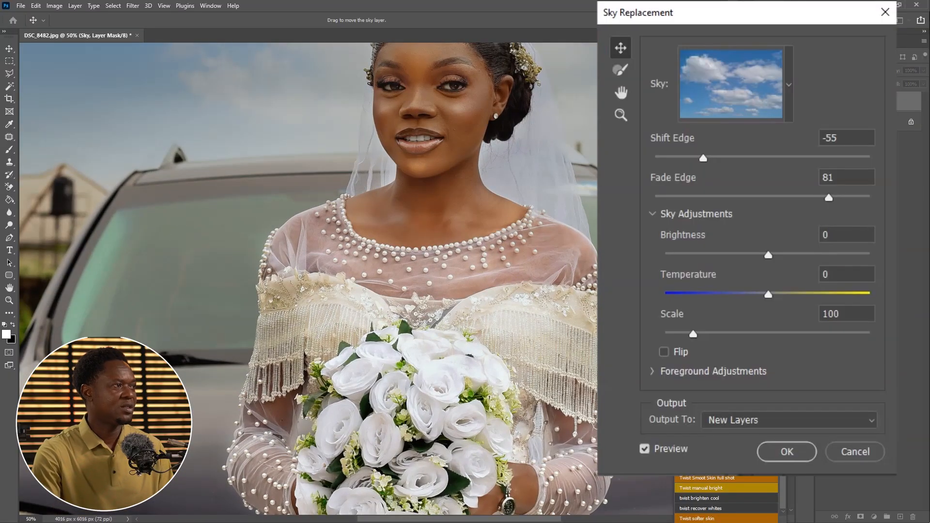
{"action": "left_click_drag", "start_coordinate": [509, 214], "coordinate": [468, 394]}
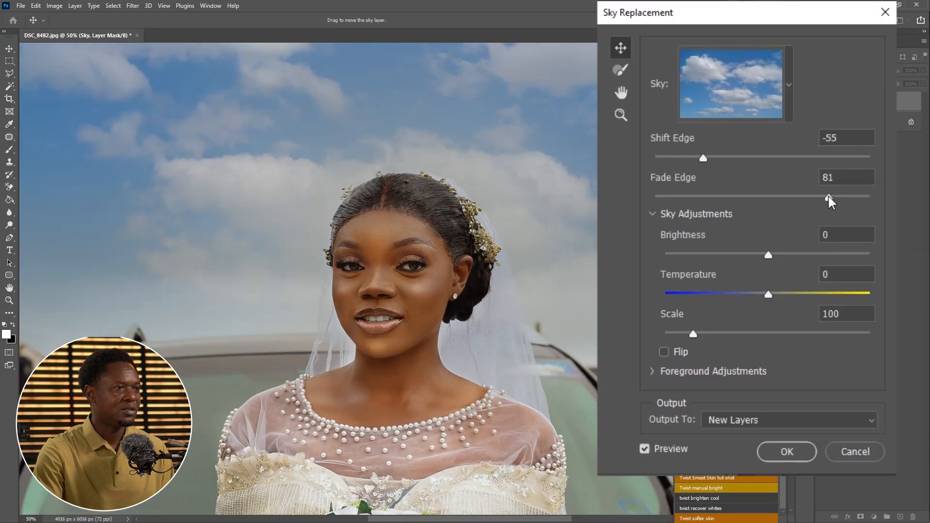
{"action": "left_click_drag", "start_coordinate": [829, 199], "coordinate": [645, 202]}
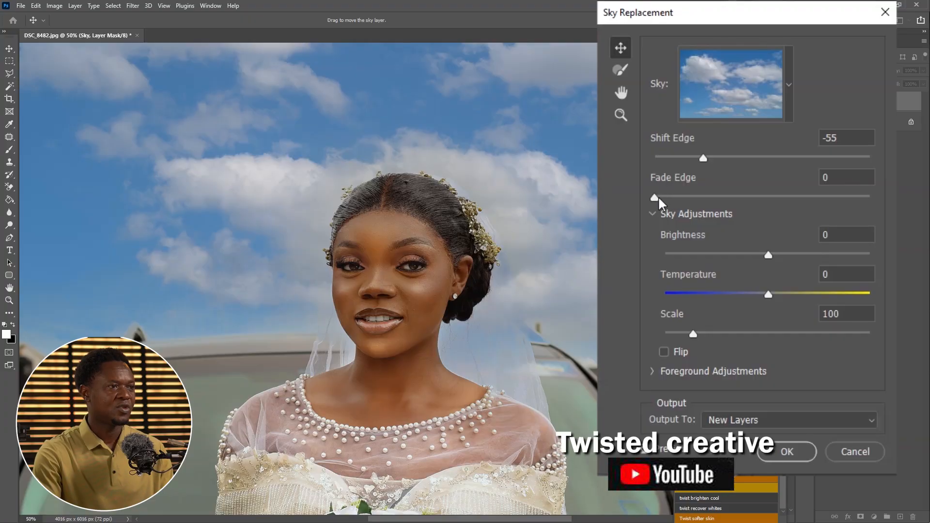
{"action": "left_click_drag", "start_coordinate": [657, 198], "coordinate": [751, 208]}
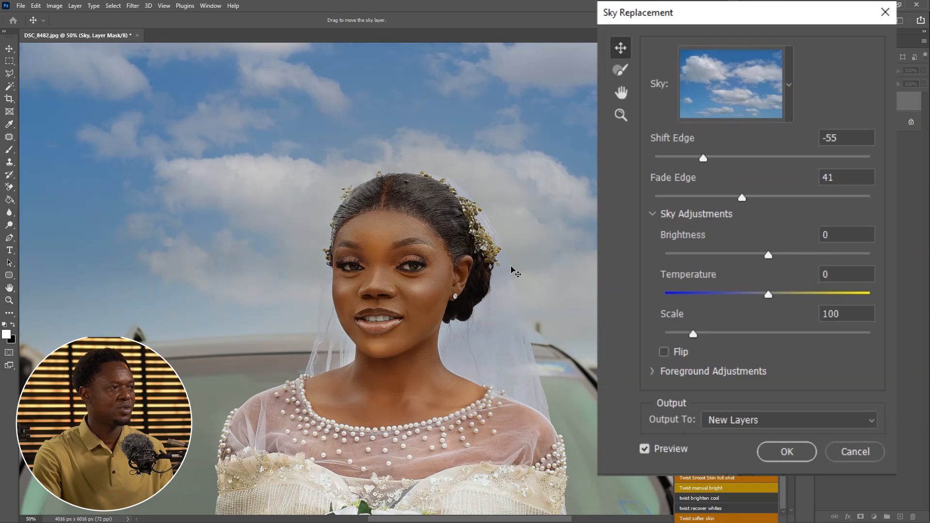
{"action": "left_click_drag", "start_coordinate": [752, 196], "coordinate": [828, 202]}
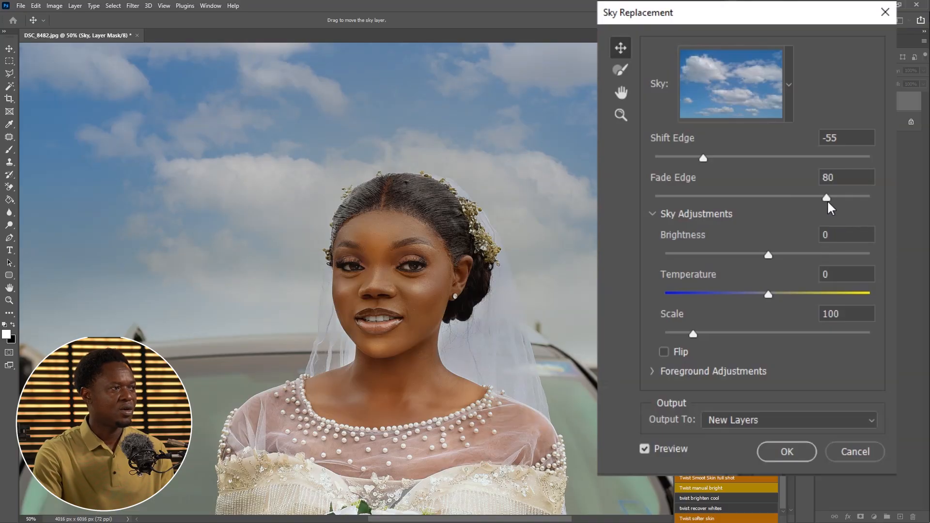
{"action": "left_click_drag", "start_coordinate": [827, 198], "coordinate": [844, 199]}
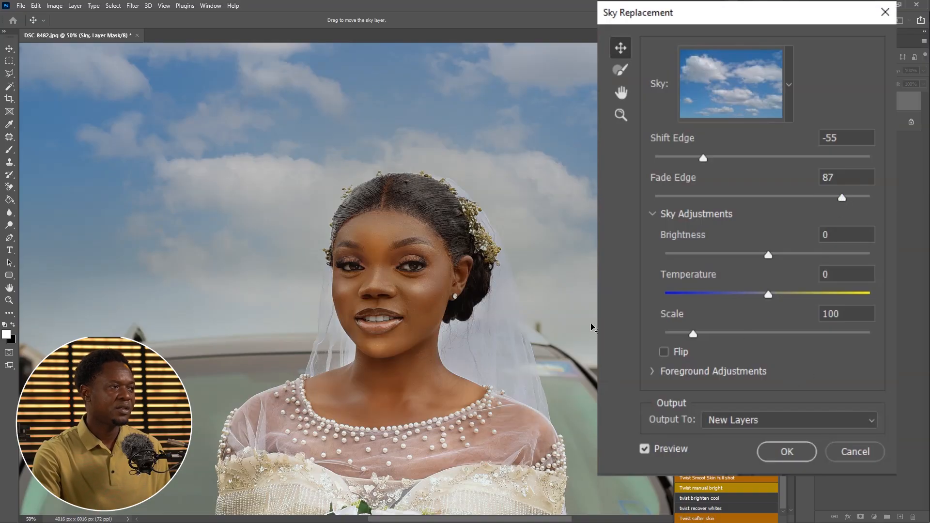
Try the replacement sky's Brightness at 18, -100 and 66 on the whole photo, and settle on 80.
{"action": "scroll", "coordinate": [585, 297], "scroll_direction": "down", "scroll_amount": 3}
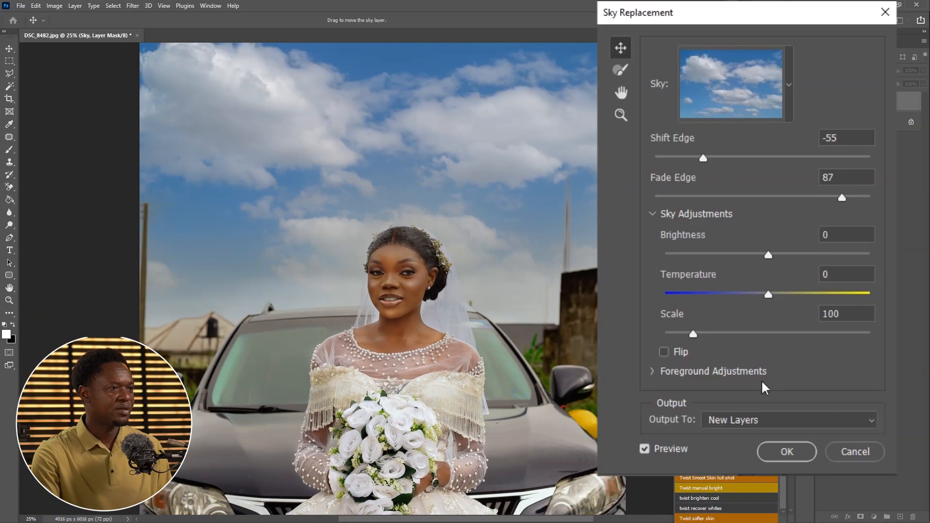
{"action": "left_click_drag", "start_coordinate": [768, 255], "coordinate": [787, 256]}
{"action": "key", "text": "ctrl+minus"}
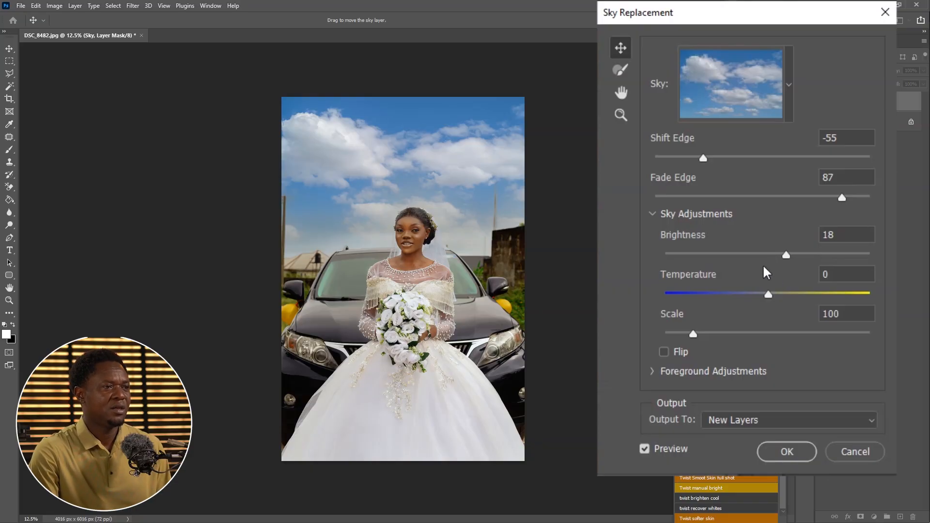
{"action": "left_click_drag", "start_coordinate": [787, 255], "coordinate": [650, 258]}
{"action": "key", "text": "ctrl+plus"}
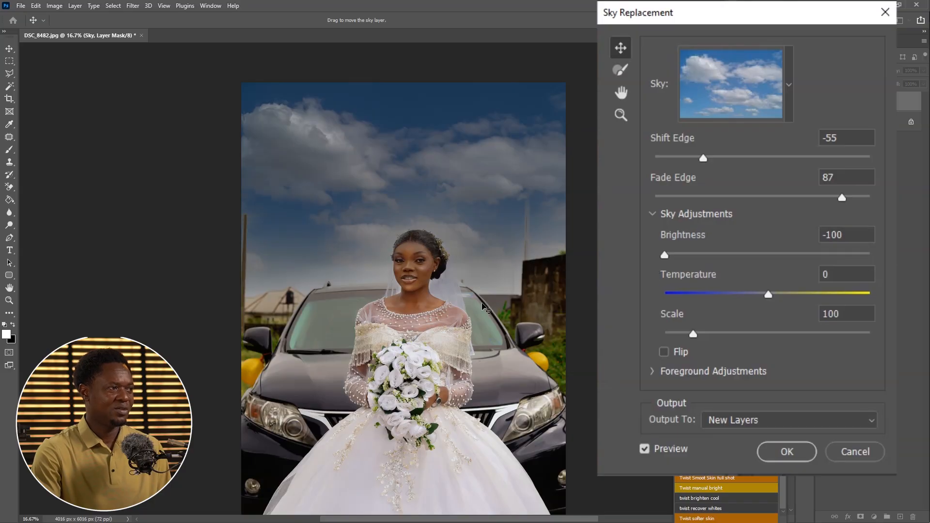
{"action": "key", "text": "ctrl+minus"}
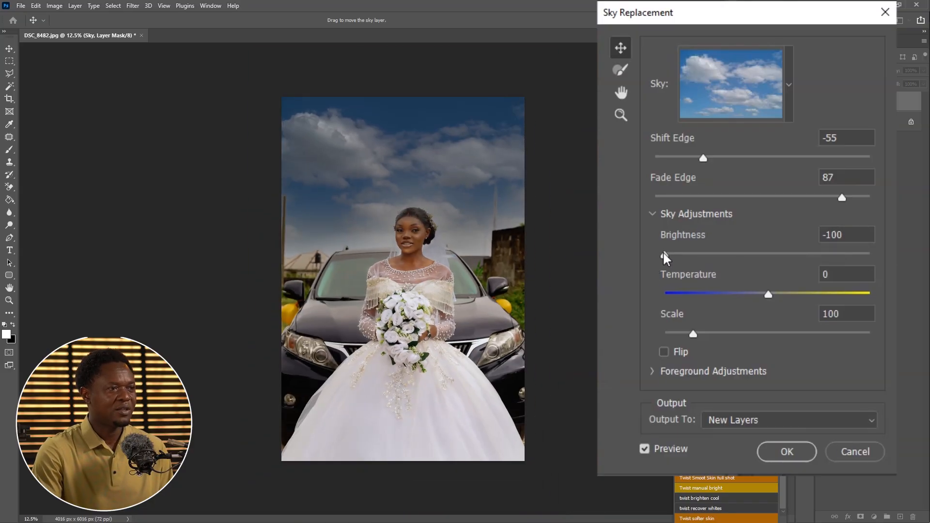
{"action": "left_click_drag", "start_coordinate": [665, 255], "coordinate": [854, 261]}
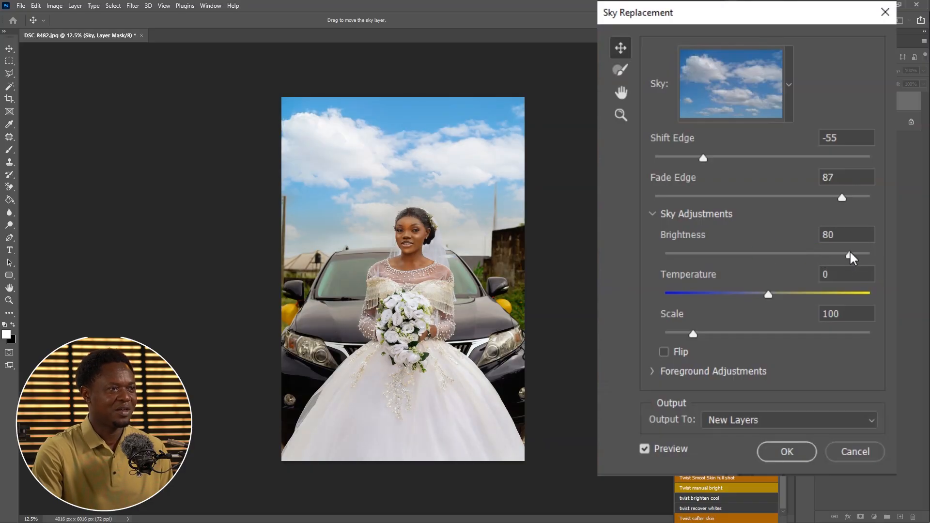
{"action": "mouse_move", "coordinate": [853, 259]}
{"action": "left_mouse_down"}
{"action": "mouse_move", "coordinate": [893, 262]}
{"action": "mouse_move", "coordinate": [855, 260]}
{"action": "left_mouse_up"}
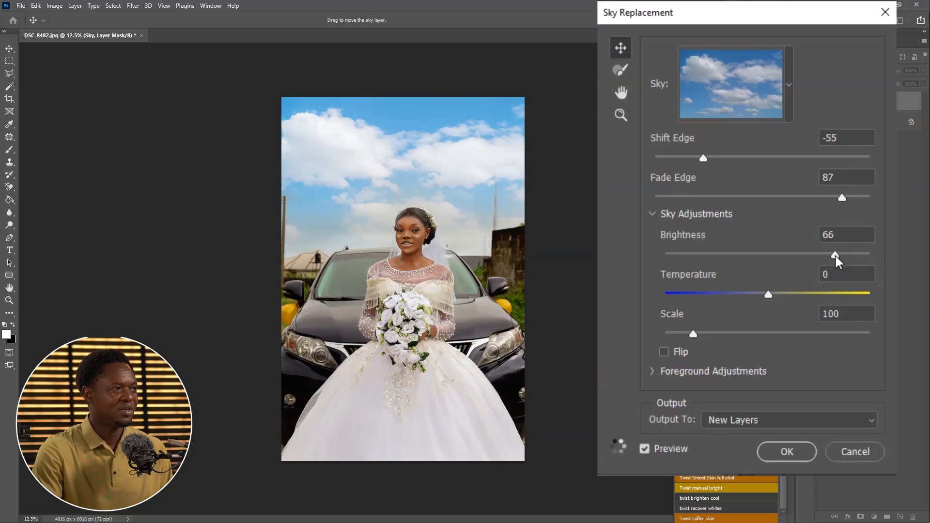
{"action": "left_click_drag", "start_coordinate": [835, 256], "coordinate": [850, 257]}
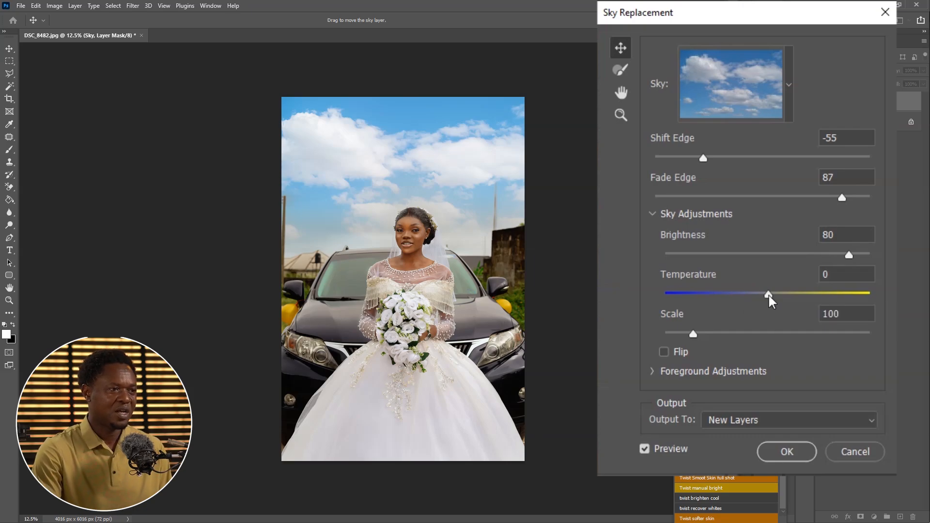
Warm the replacement sky by raising its Temperature to 90.
{"action": "left_click_drag", "start_coordinate": [769, 296], "coordinate": [794, 295]}
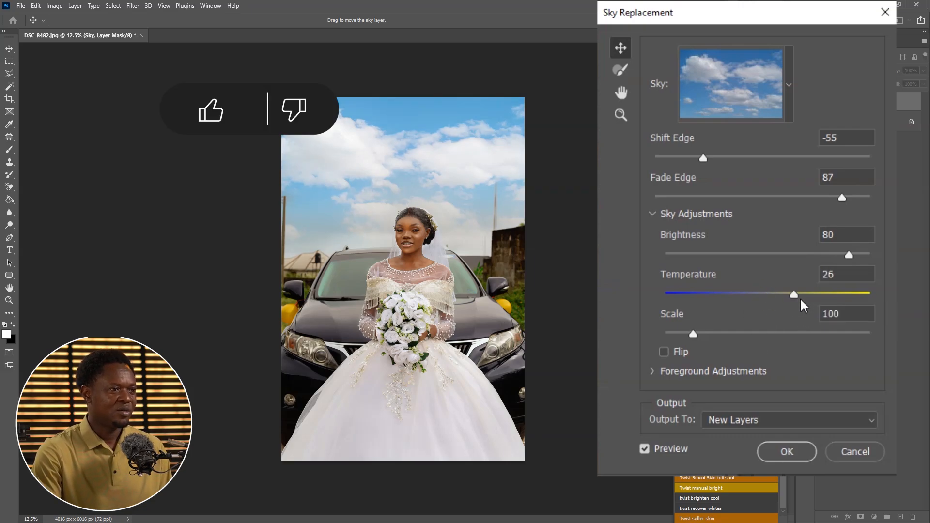
{"action": "left_click_drag", "start_coordinate": [807, 296], "coordinate": [837, 297]}
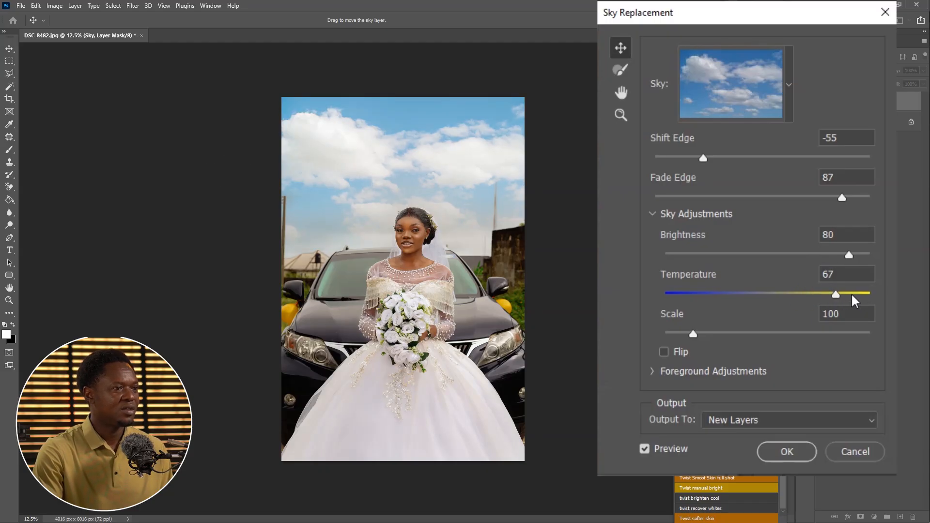
{"action": "left_click_drag", "start_coordinate": [836, 294], "coordinate": [861, 298]}
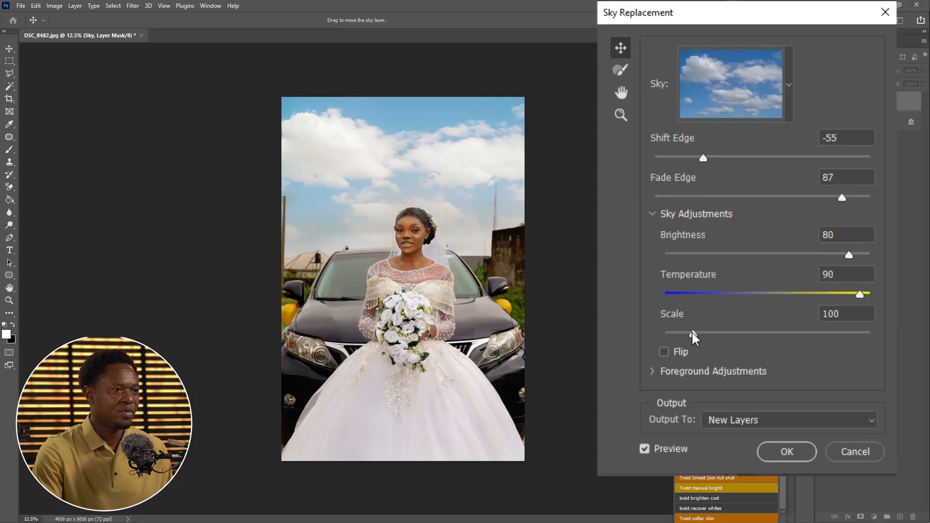
Enlarge the replacement sky's clouds, trying Scale 158 and 238 and settling on 165.
{"action": "left_click_drag", "start_coordinate": [692, 331], "coordinate": [729, 334]}
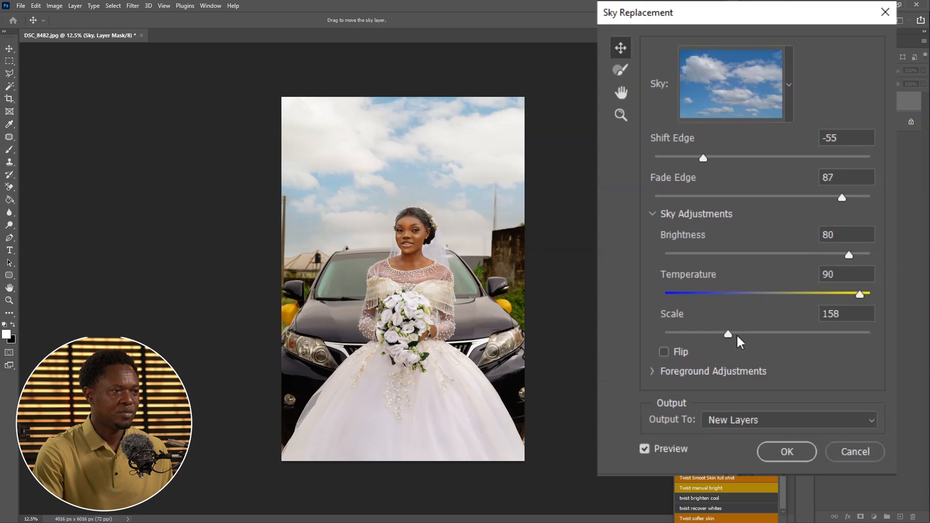
{"action": "left_click_drag", "start_coordinate": [728, 332], "coordinate": [775, 333]}
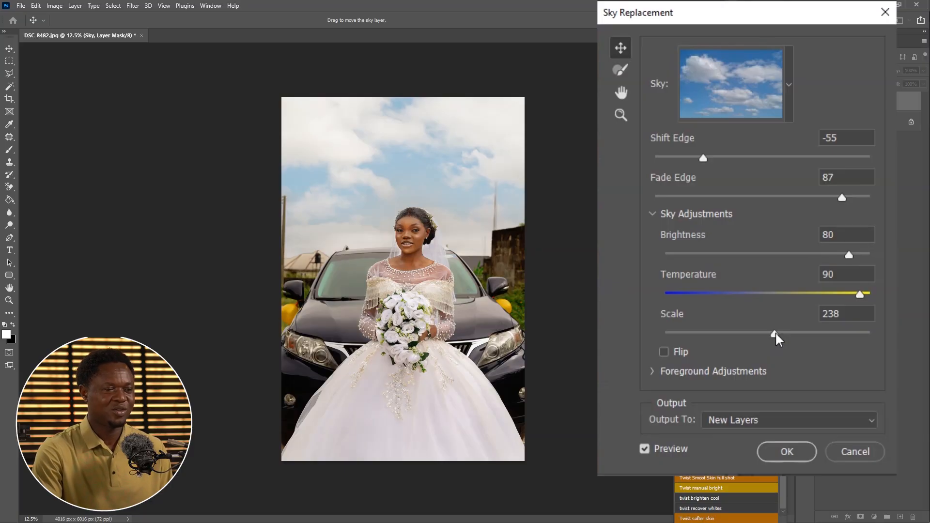
{"action": "left_click_drag", "start_coordinate": [775, 333], "coordinate": [731, 331]}
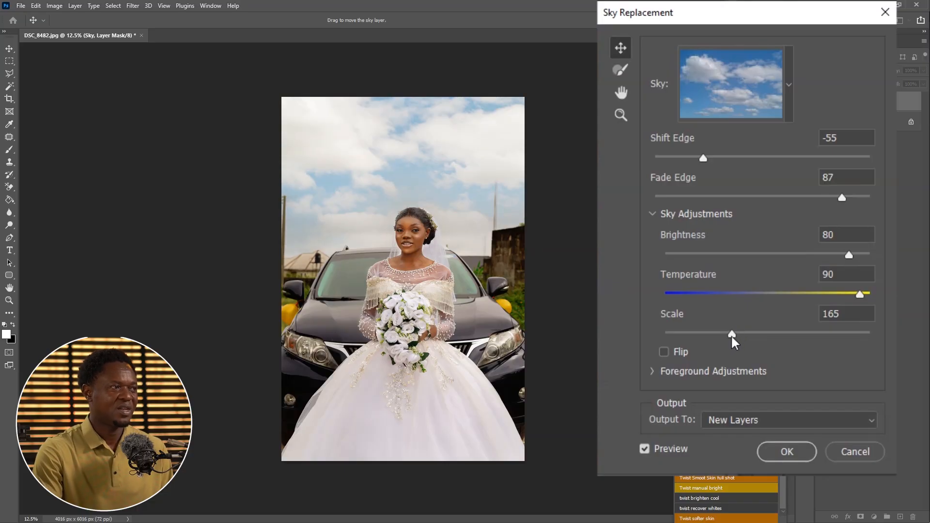
Set the replacement sky's Scale to 211 and try the other cloudy Blue Skies presets on the bridal portrait.
{"action": "left_click_drag", "start_coordinate": [733, 333], "coordinate": [760, 338]}
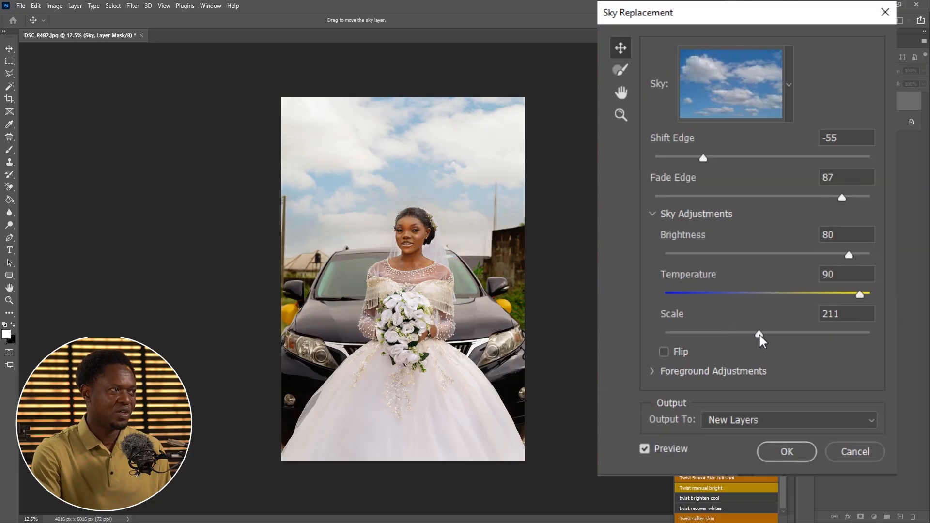
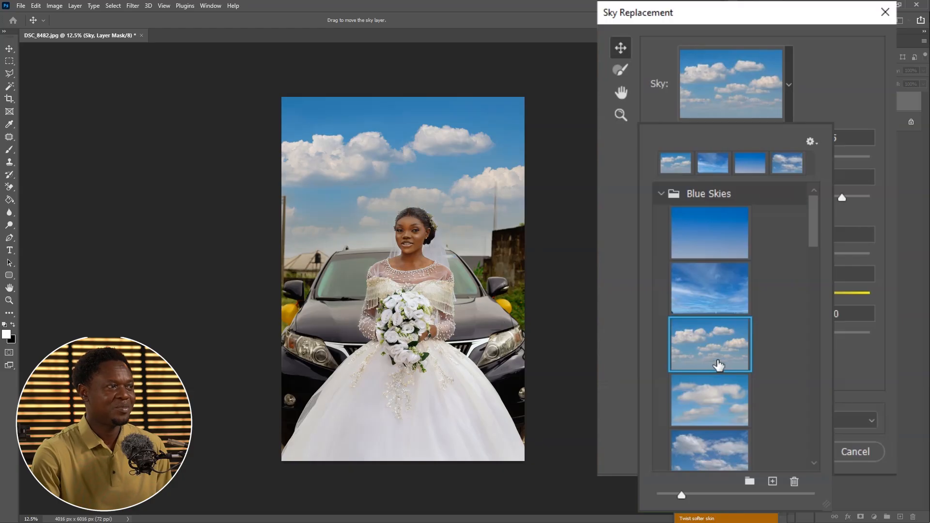
{"action": "left_click", "coordinate": [710, 399]}
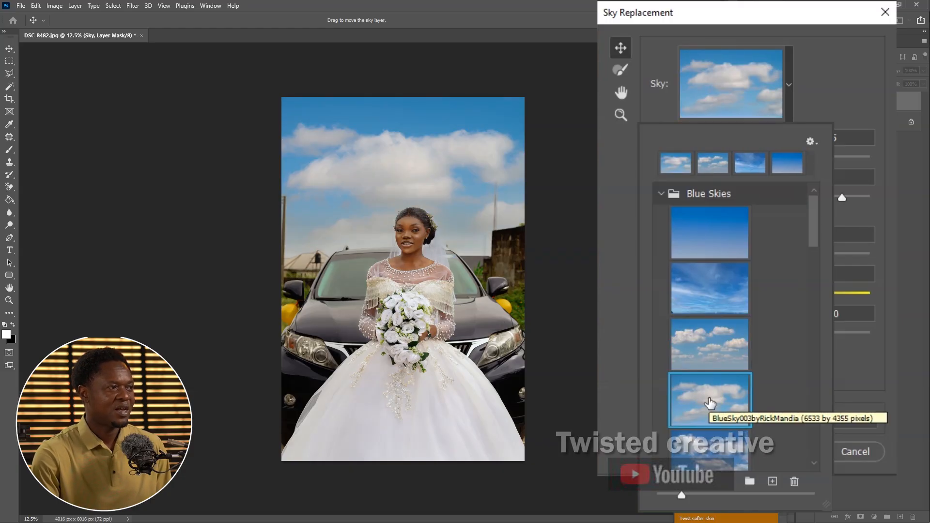
{"action": "left_click", "coordinate": [713, 454]}
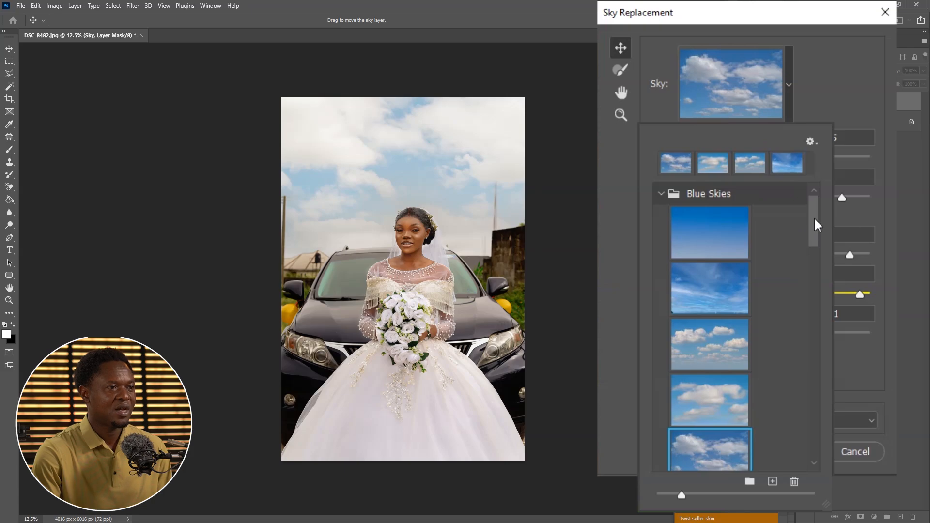
{"action": "left_click_drag", "start_coordinate": [816, 225], "coordinate": [818, 272]}
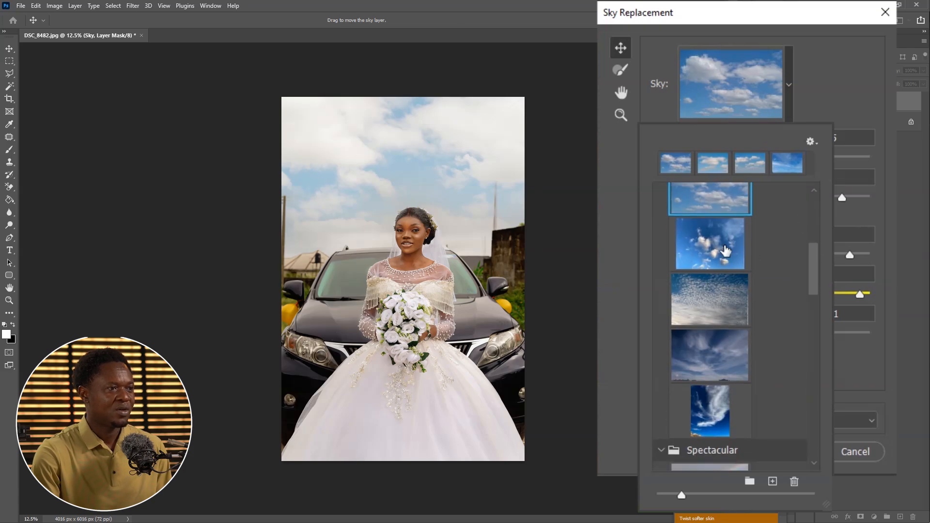
{"action": "left_click", "coordinate": [715, 247]}
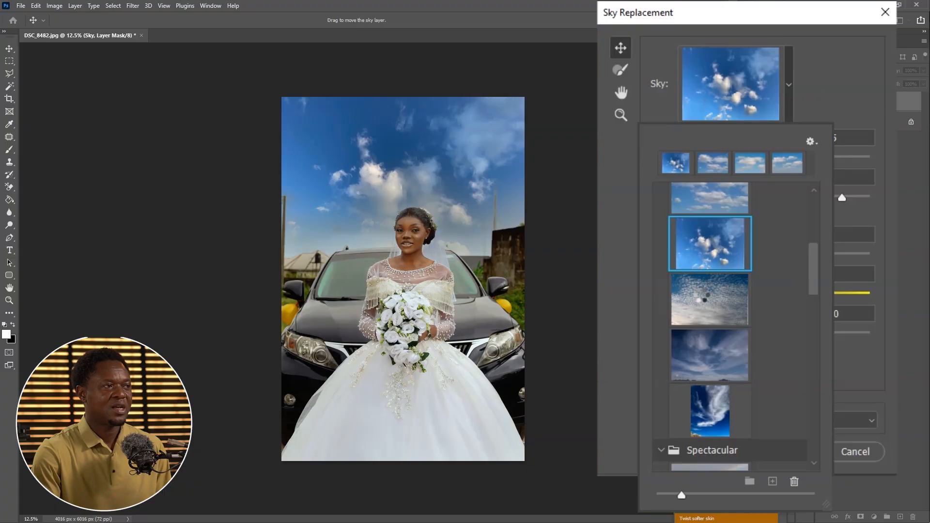
{"action": "left_click", "coordinate": [703, 299]}
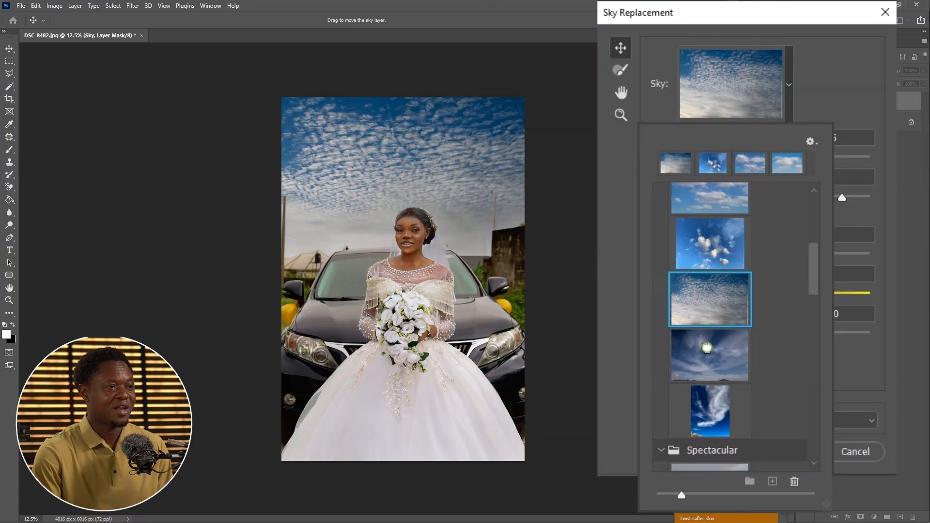
{"action": "left_click", "coordinate": [709, 355]}
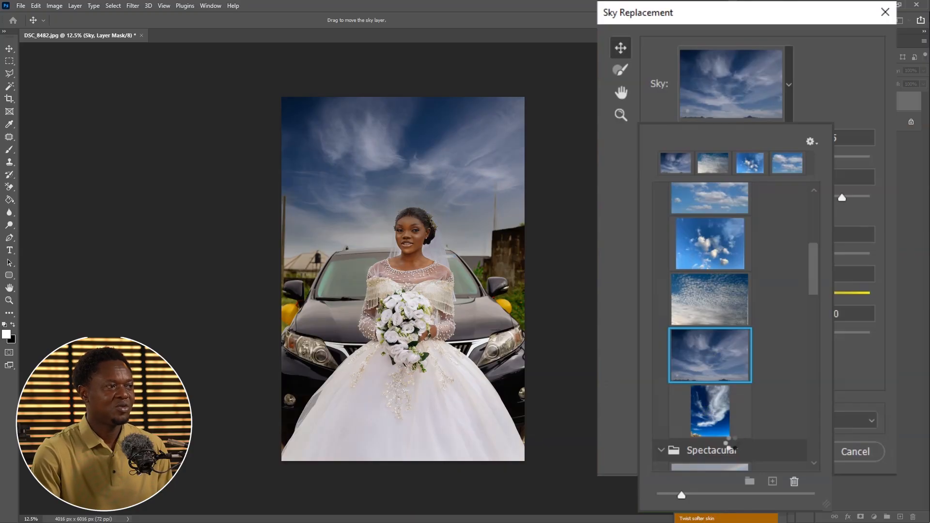
{"action": "left_click", "coordinate": [722, 438]}
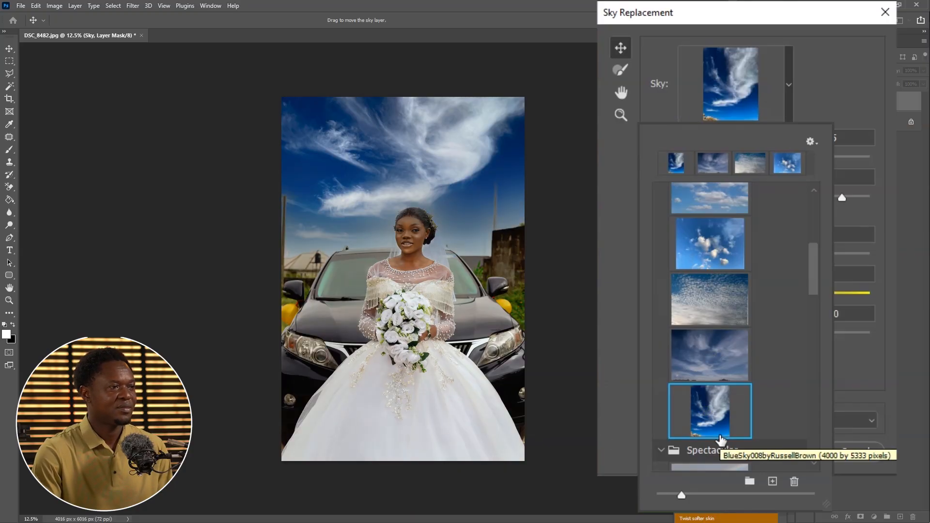
Try the Spectacular sky presets on the portrait, from the rainbow and fiery sunset skies to the dark storm clouds.
{"action": "left_click_drag", "start_coordinate": [819, 274], "coordinate": [819, 327]}
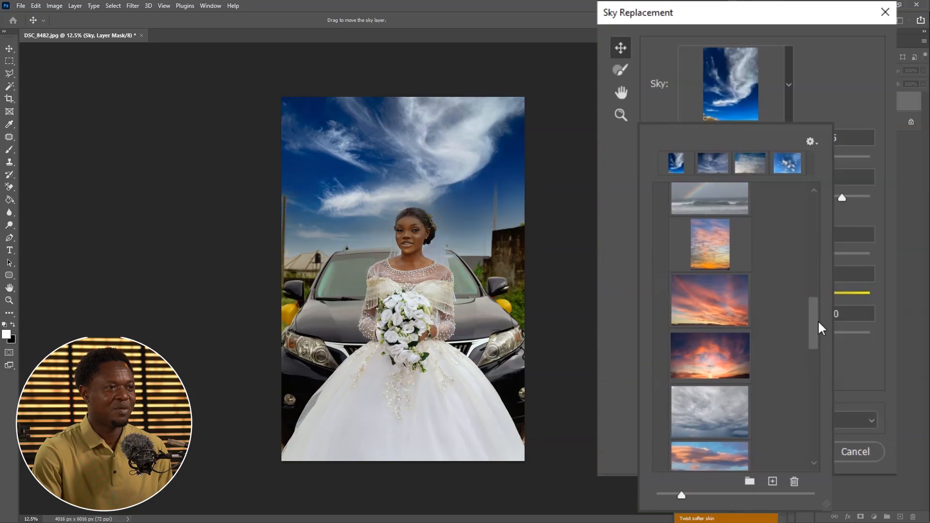
{"action": "left_click", "coordinate": [707, 201]}
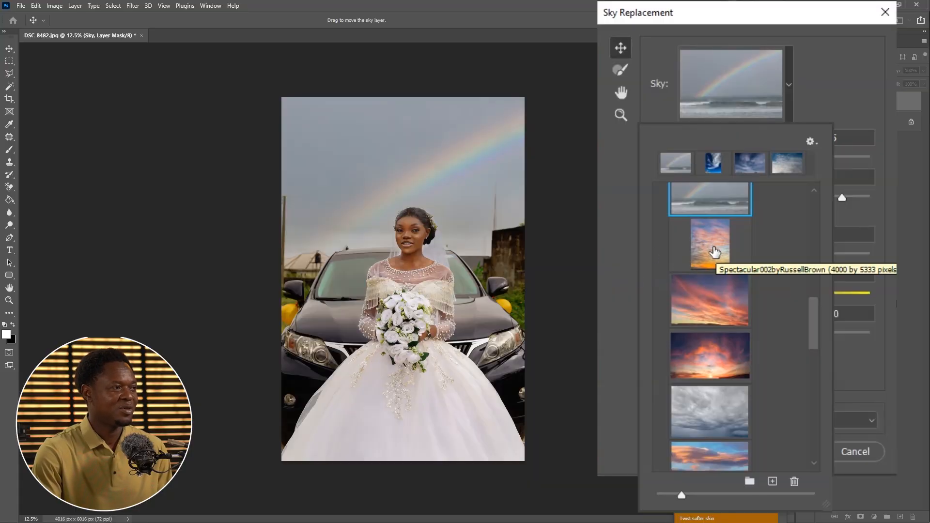
{"action": "left_click", "coordinate": [734, 268]}
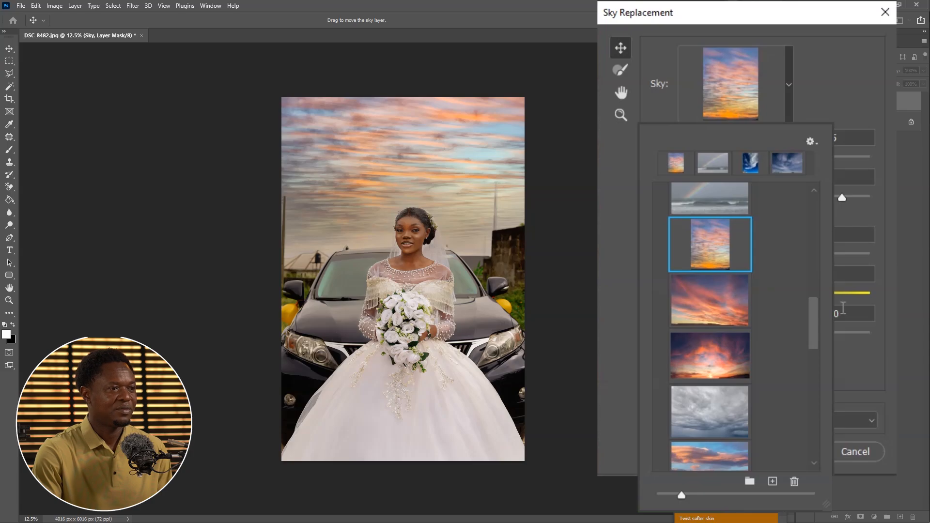
{"action": "scroll", "coordinate": [816, 329], "scroll_direction": "down", "scroll_amount": 1}
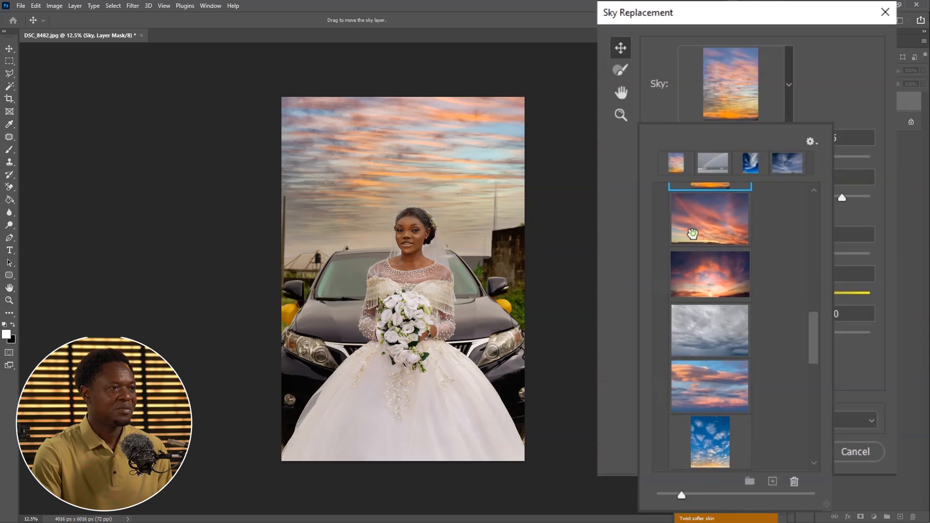
{"action": "left_click", "coordinate": [692, 232]}
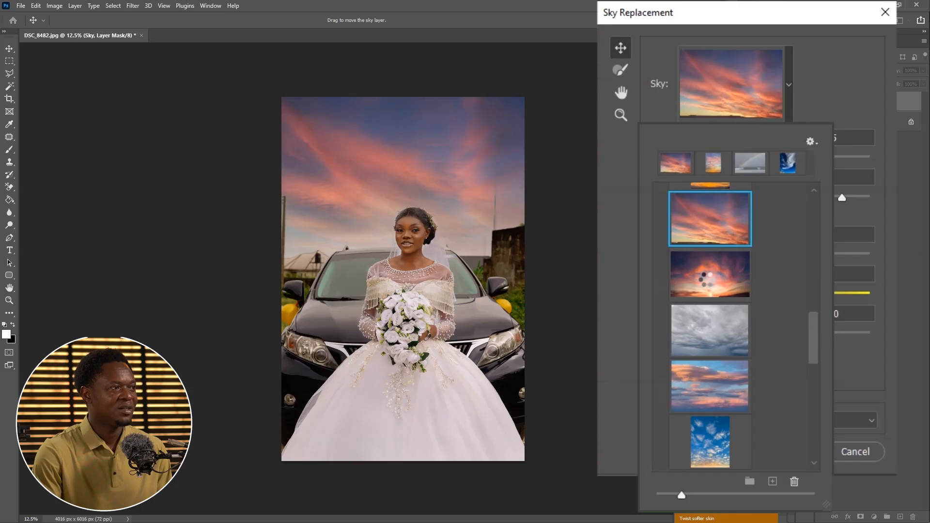
{"action": "left_click", "coordinate": [719, 300]}
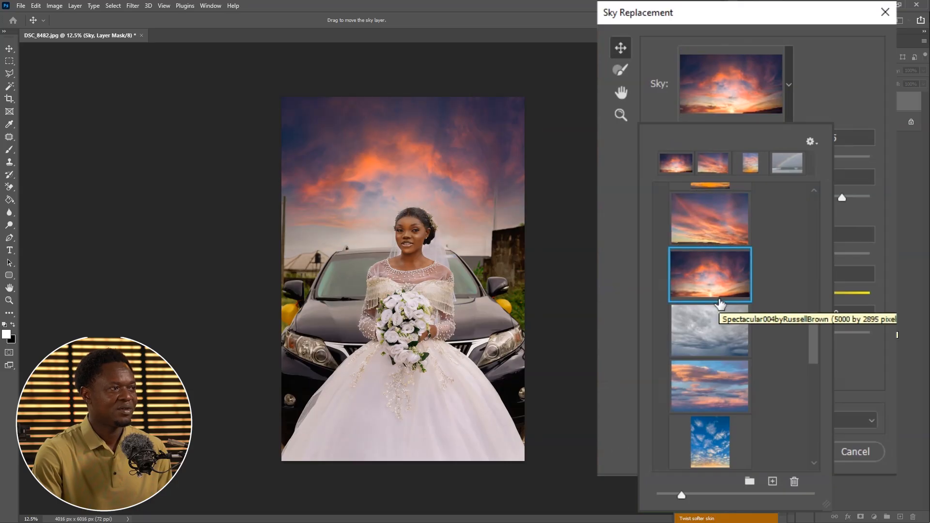
{"action": "left_click", "coordinate": [705, 328]}
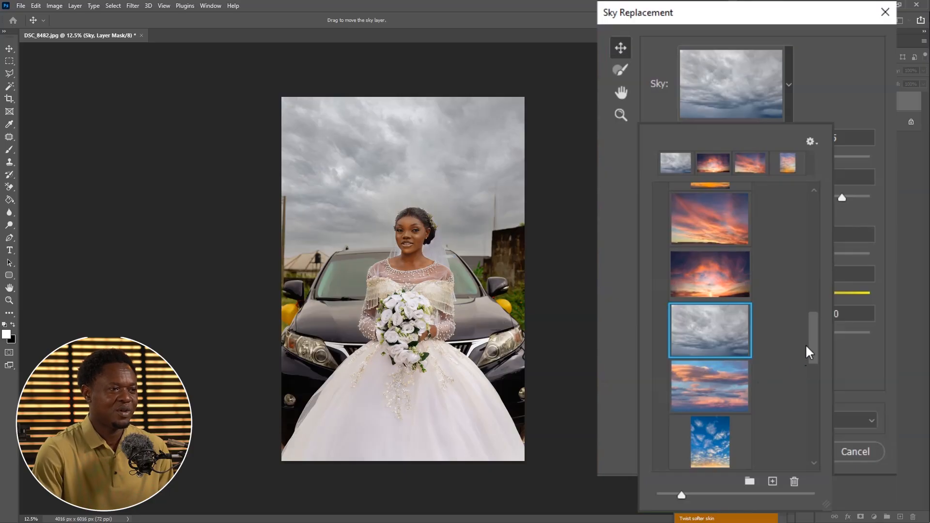
{"action": "left_click_drag", "start_coordinate": [805, 344], "coordinate": [803, 356]}
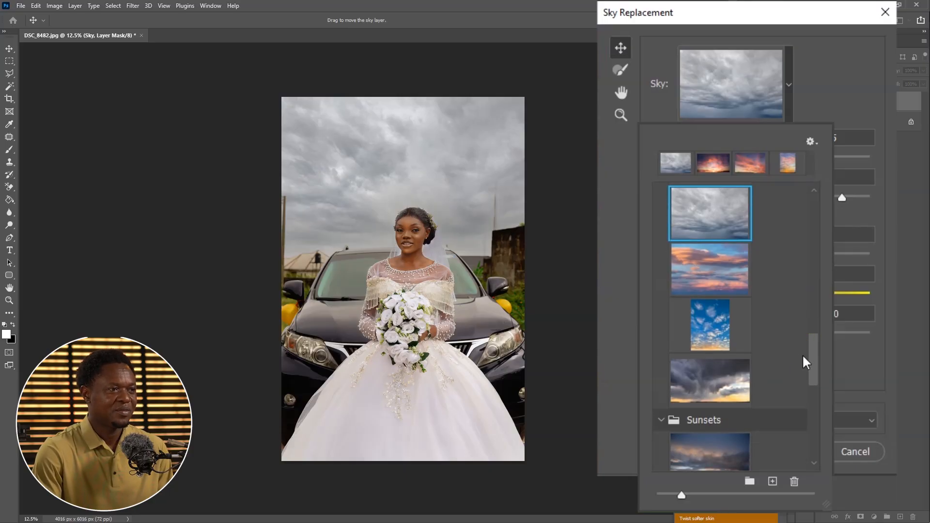
{"action": "left_click", "coordinate": [712, 268]}
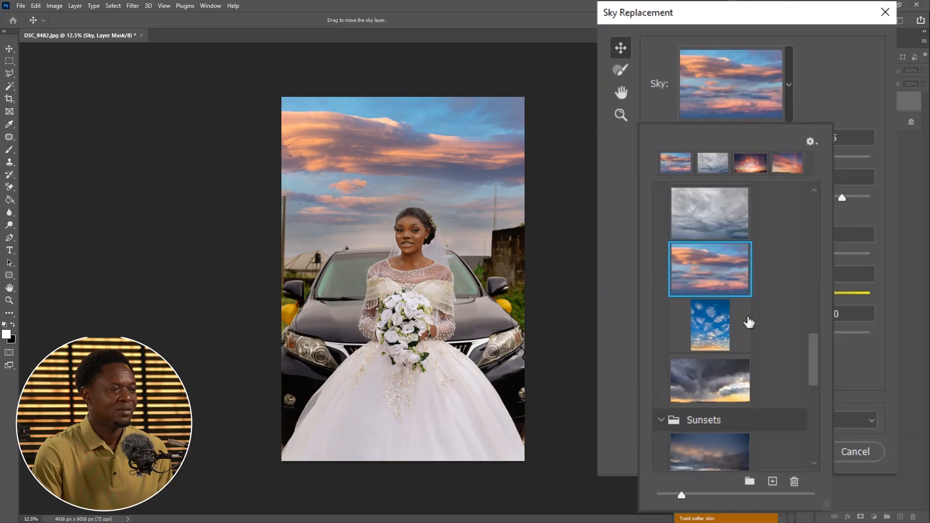
{"action": "left_click", "coordinate": [703, 325]}
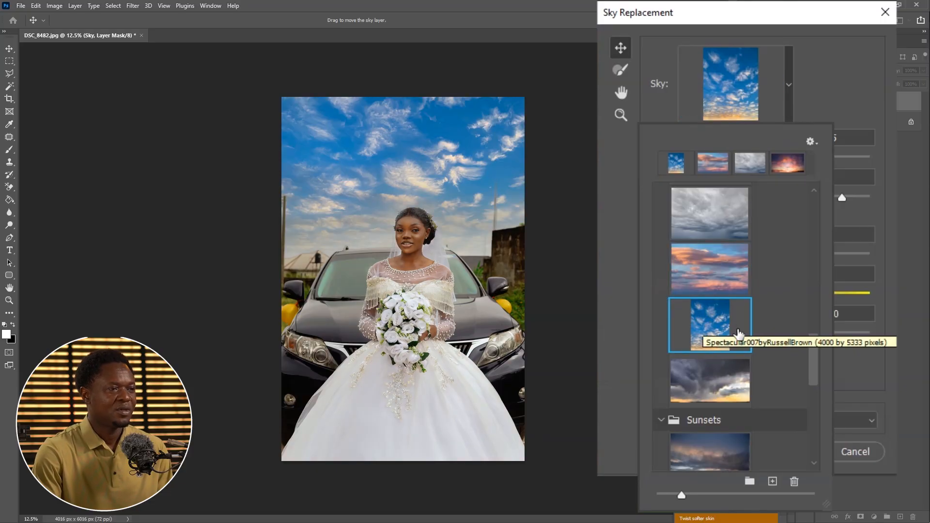
{"action": "left_click_drag", "start_coordinate": [812, 348], "coordinate": [815, 377]}
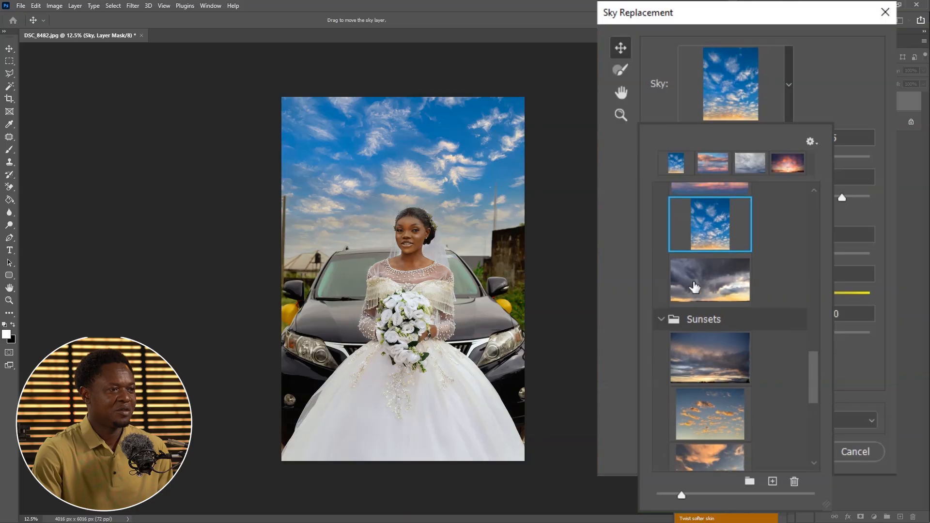
{"action": "left_click", "coordinate": [721, 298]}
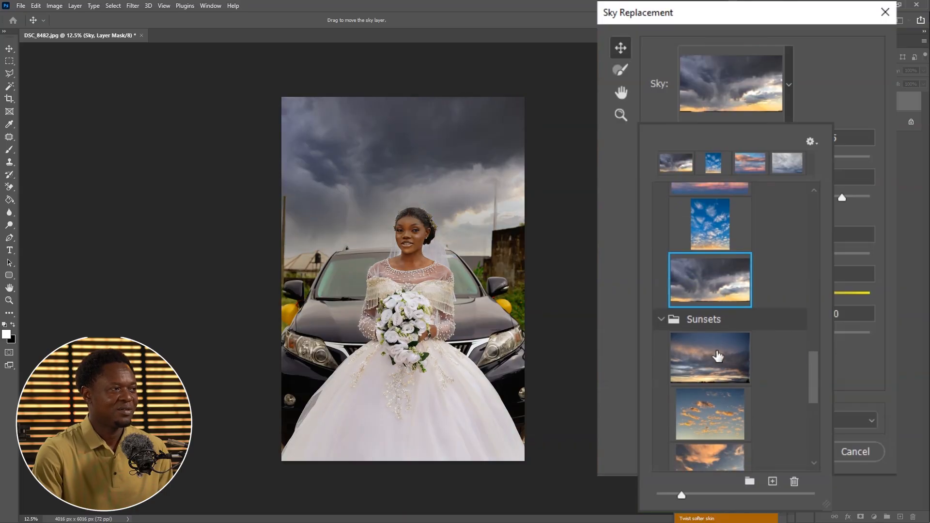
Try the first four Sunsets sky presets behind the bride.
{"action": "left_click_drag", "start_coordinate": [815, 360], "coordinate": [812, 301]}
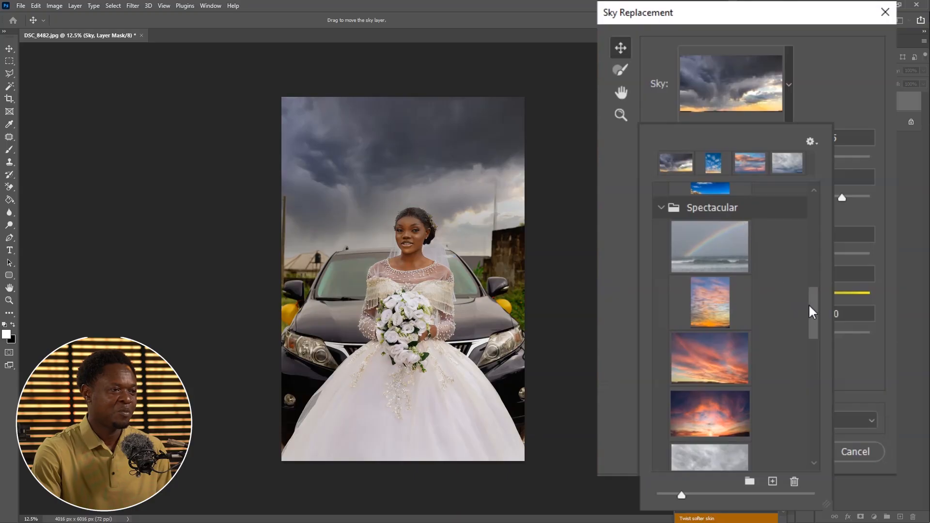
{"action": "left_click_drag", "start_coordinate": [818, 313], "coordinate": [813, 382]}
{"action": "left_click", "coordinate": [703, 300]}
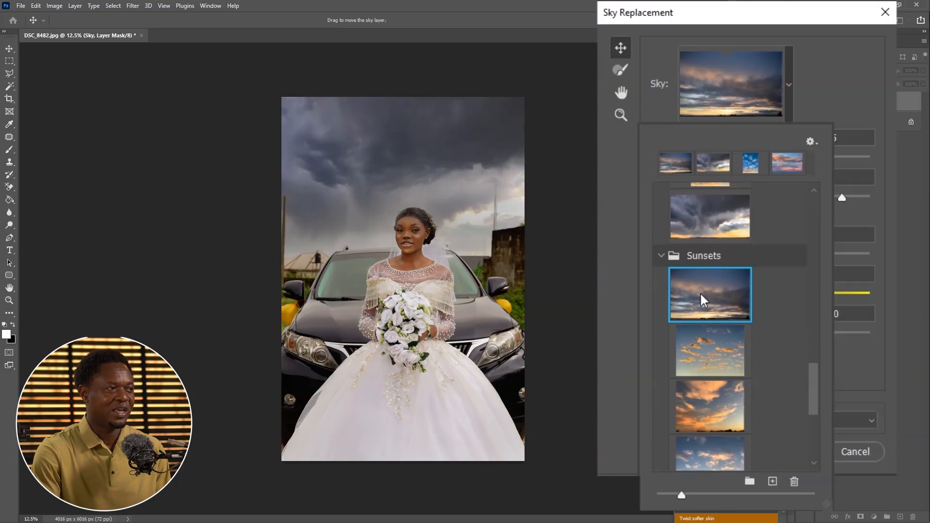
{"action": "left_click", "coordinate": [715, 365]}
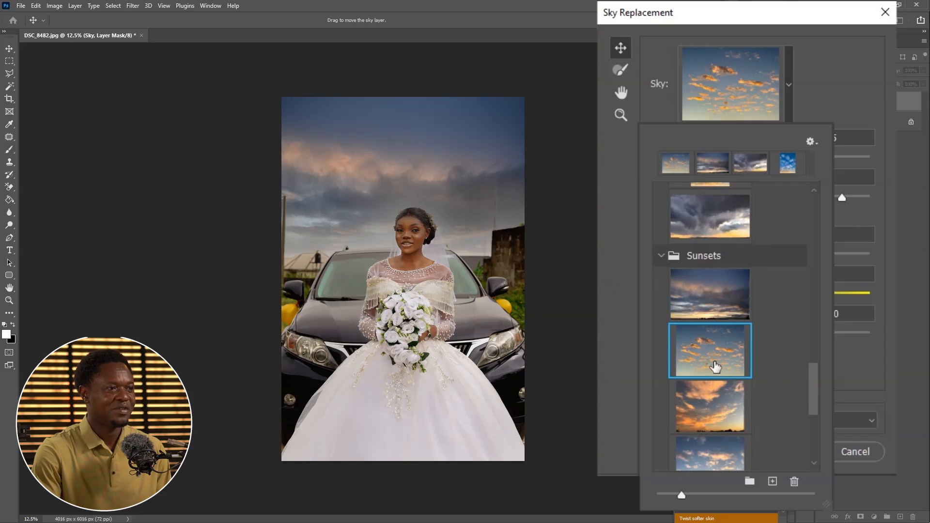
{"action": "left_click", "coordinate": [719, 410]}
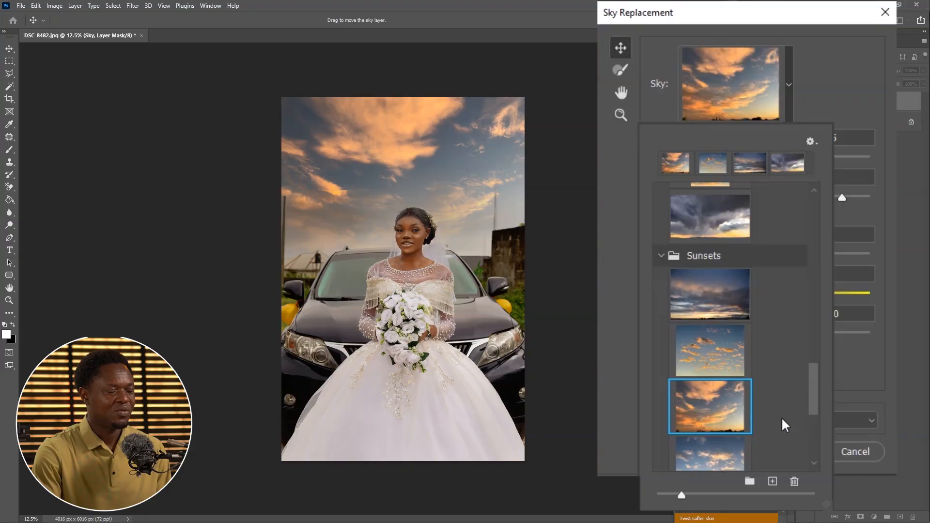
{"action": "left_click_drag", "start_coordinate": [814, 393], "coordinate": [815, 415]}
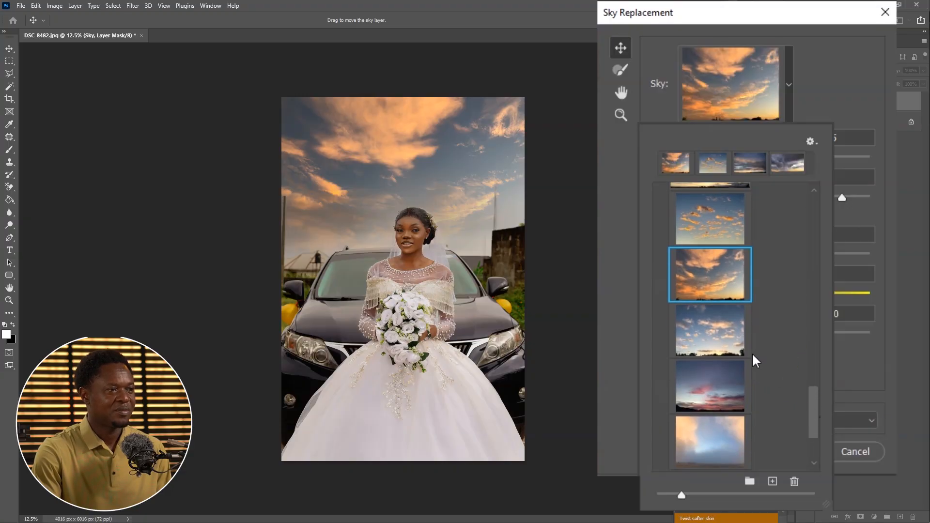
{"action": "left_click", "coordinate": [728, 349]}
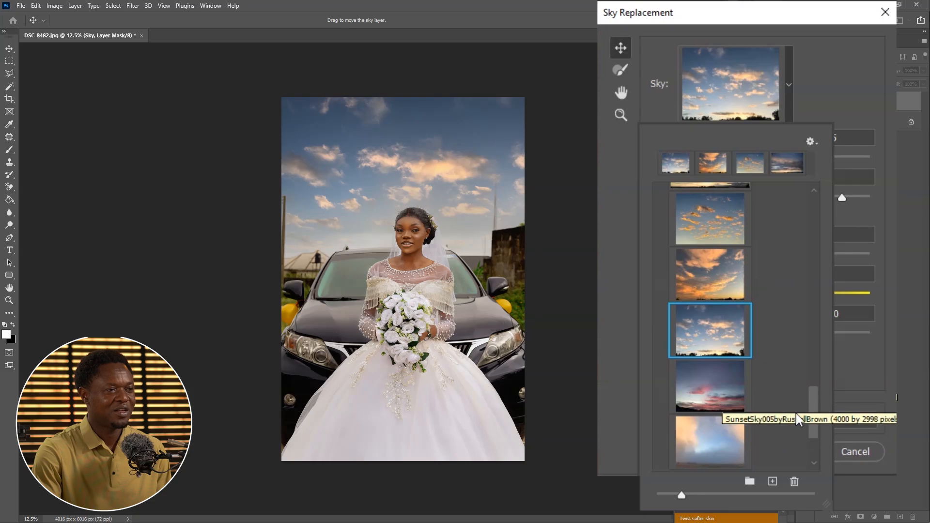
Choose the BlueSky003 preset from Blue Skies, check it close up, and apply the sky replacement as new layers.
{"action": "left_click_drag", "start_coordinate": [813, 407], "coordinate": [818, 255]}
{"action": "left_click", "coordinate": [721, 271]}
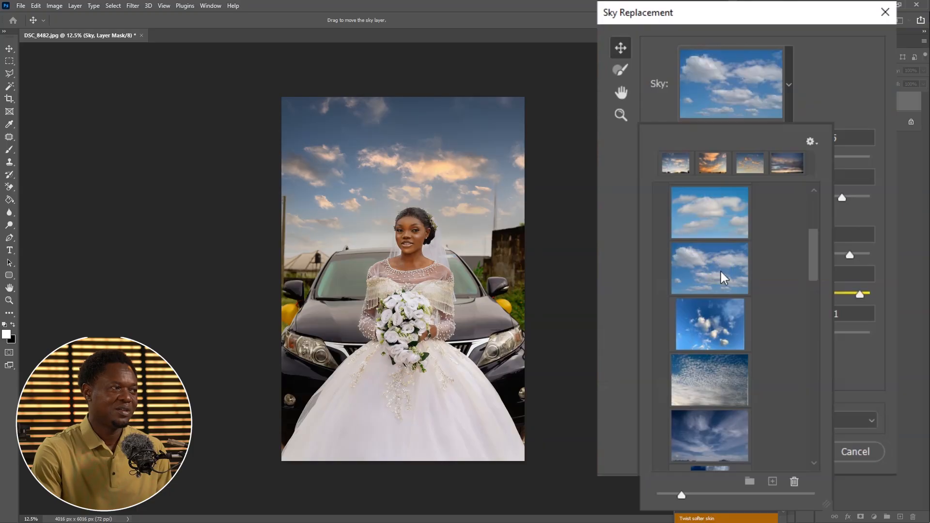
{"action": "left_click", "coordinate": [627, 423]}
{"action": "key", "text": "ctrl+plus"}
{"action": "key", "text": "ctrl+plus"}
{"action": "key", "text": "ctrl+plus"}
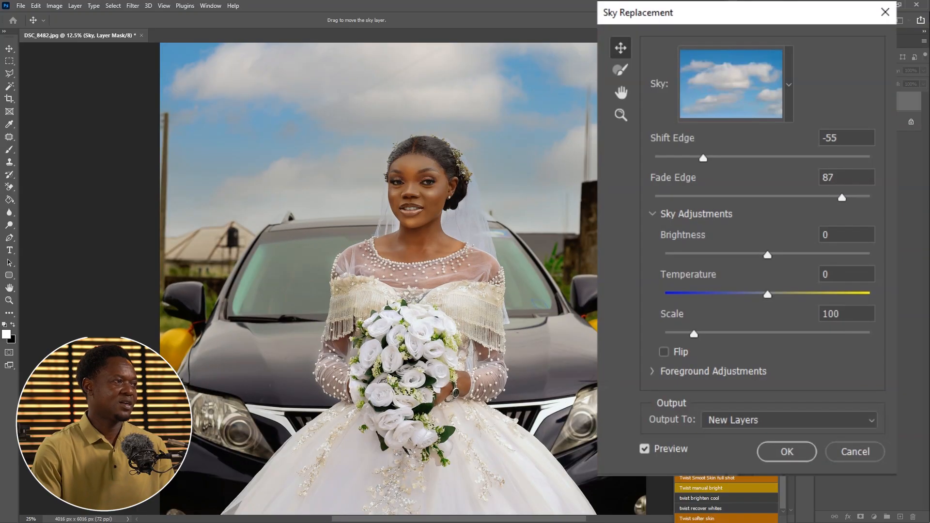
{"action": "key", "text": "ctrl+minus"}
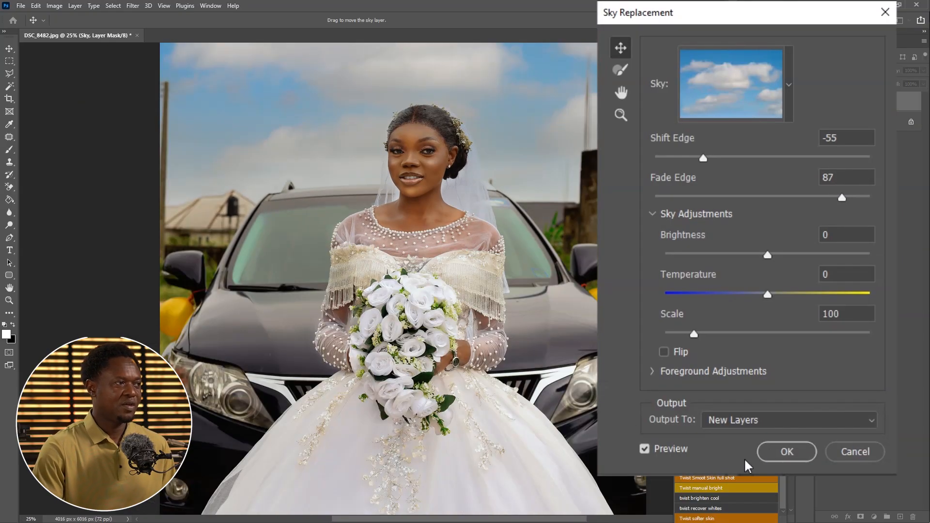
{"action": "left_click", "coordinate": [786, 453]}
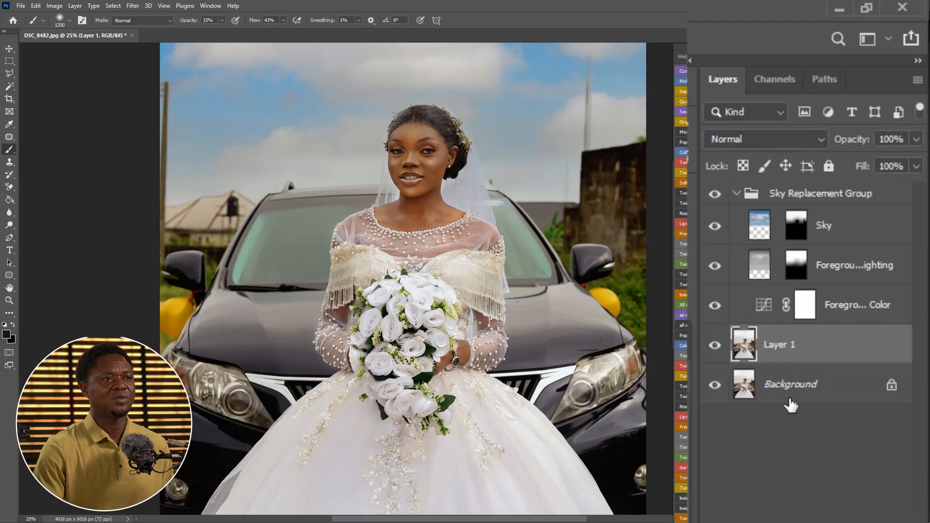
Compare the whole portrait with the Sky layer switched on and off, leaving that layer hidden.
{"action": "key", "text": "ctrl+minus"}
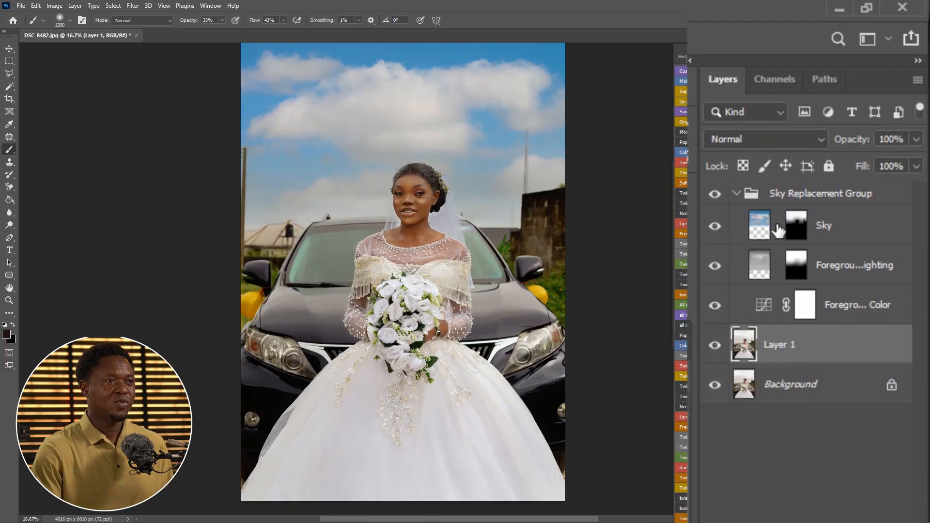
{"action": "left_click", "coordinate": [716, 226]}
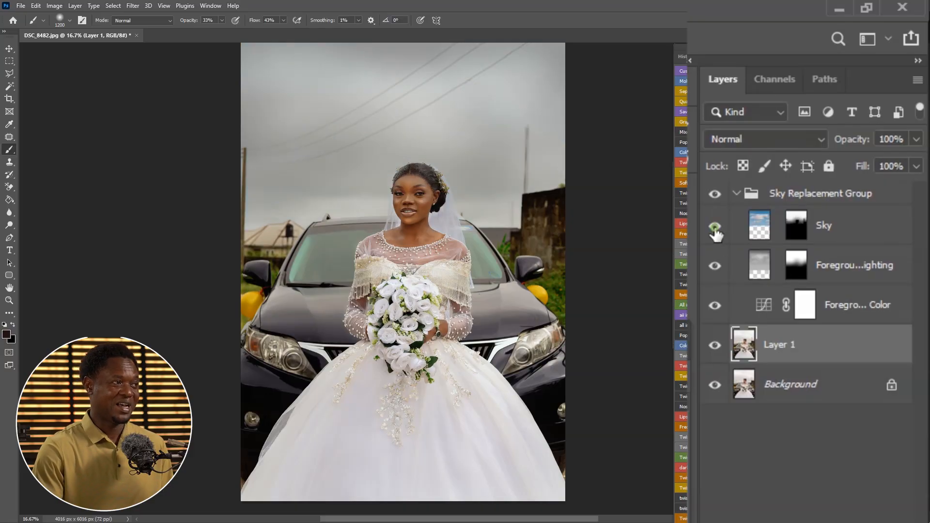
{"action": "left_click", "coordinate": [715, 226]}
{"action": "left_click", "coordinate": [715, 226]}
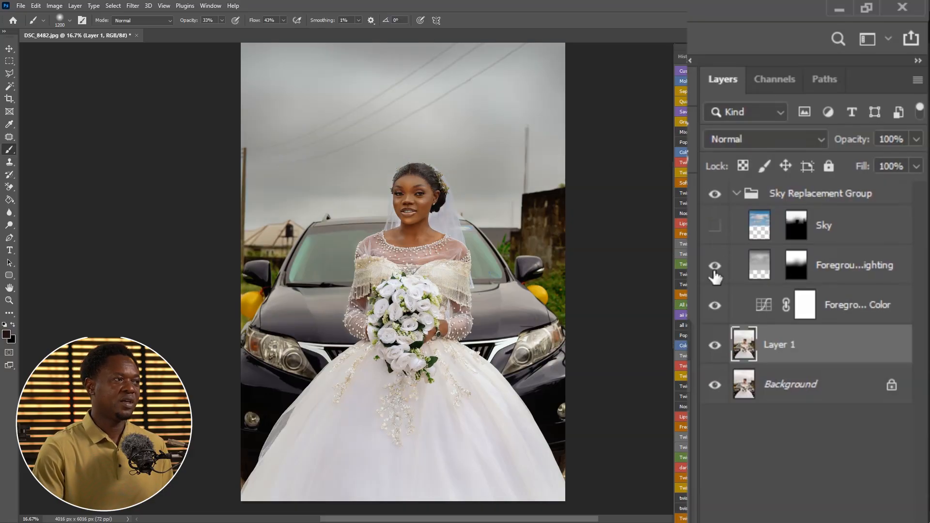
Toggle the Foreground Lighting layer's visibility to examine its effect on the portrait, leaving it visible.
{"action": "left_click", "coordinate": [715, 266]}
{"action": "left_click", "coordinate": [716, 266]}
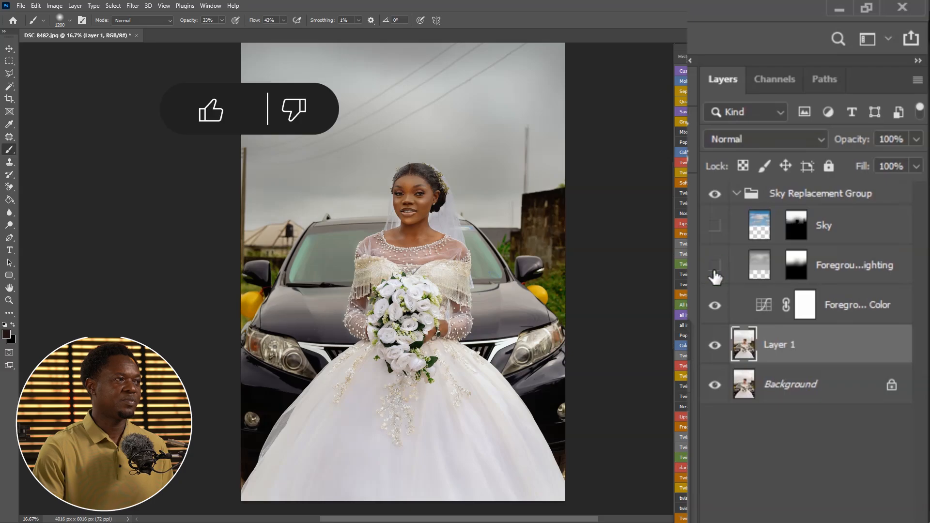
{"action": "left_click", "coordinate": [716, 266]}
{"action": "left_click", "coordinate": [716, 266]}
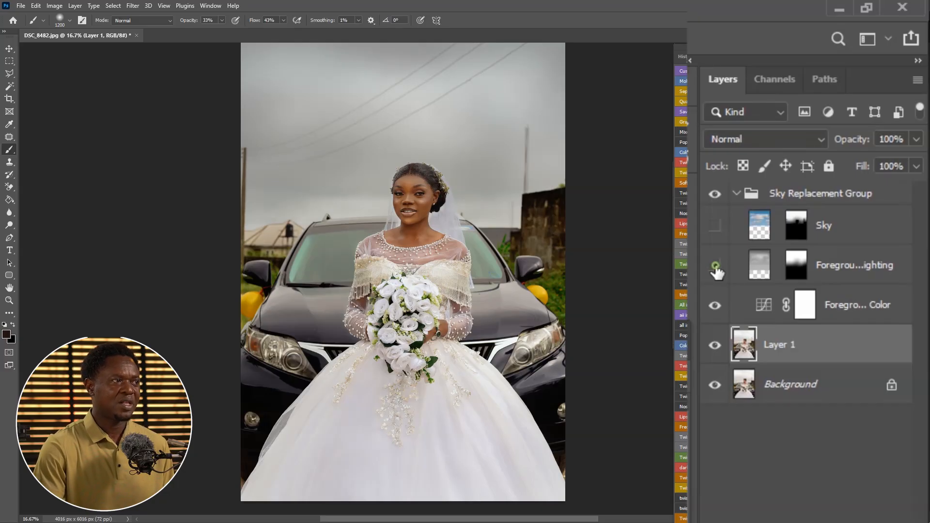
{"action": "left_click", "coordinate": [715, 267]}
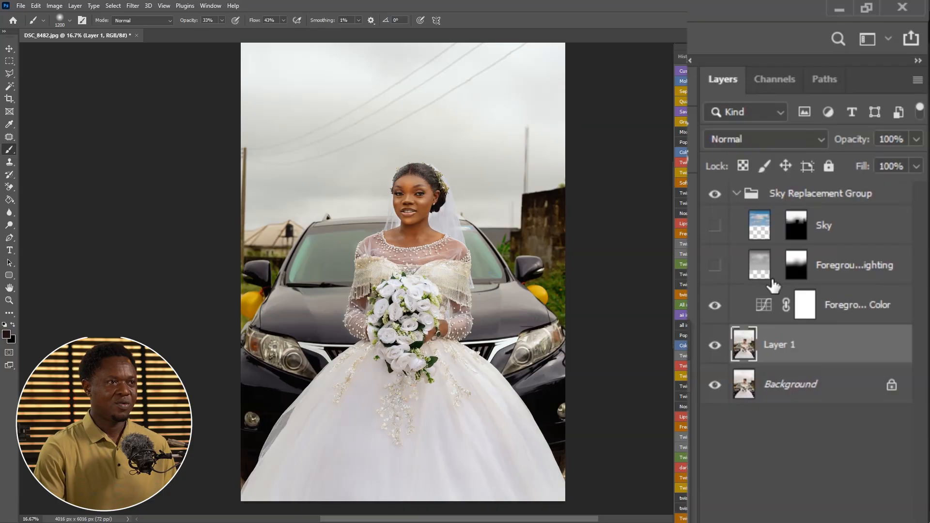
{"action": "left_click", "coordinate": [714, 265]}
Select the Foreground Lighting layer's mask and set the brush hardness to 0%.
{"action": "left_click", "coordinate": [797, 267]}
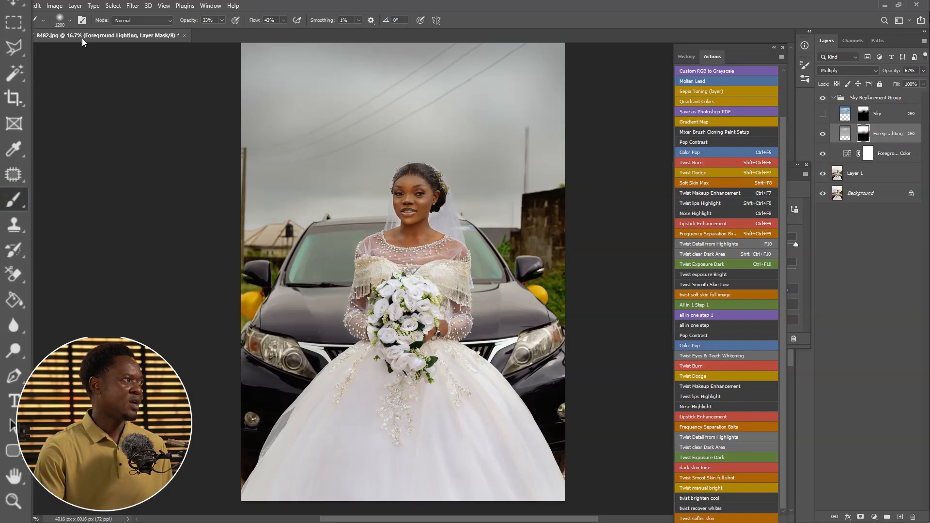
{"action": "left_click", "coordinate": [70, 21]}
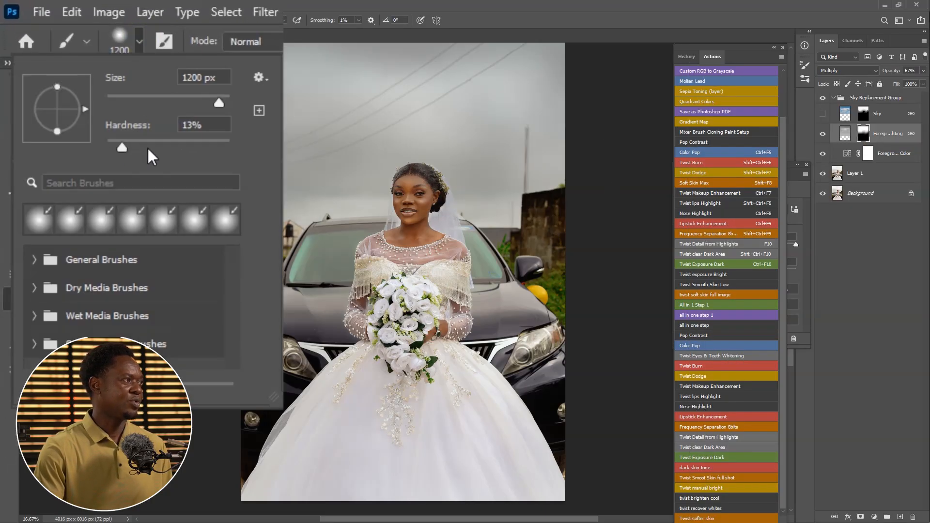
{"action": "mouse_move", "coordinate": [148, 150]}
{"action": "left_mouse_down"}
{"action": "mouse_move", "coordinate": [163, 150]}
{"action": "mouse_move", "coordinate": [100, 144]}
{"action": "left_mouse_up"}
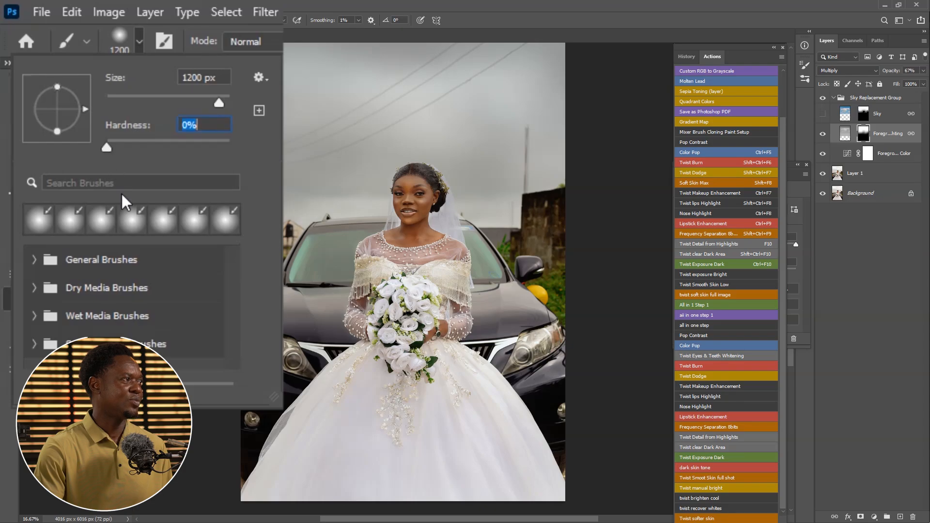
{"action": "left_click", "coordinate": [203, 163]}
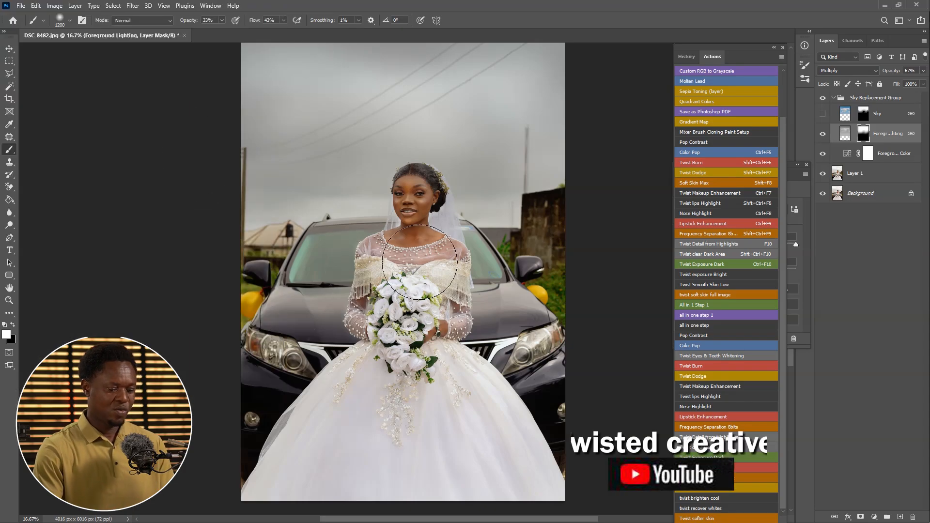
Set the brush opacity to 50% and its flow to 50% for painting on the layer mask.
{"action": "key", "text": "ctrl+plus"}
{"action": "key", "text": "ctrl+plus"}
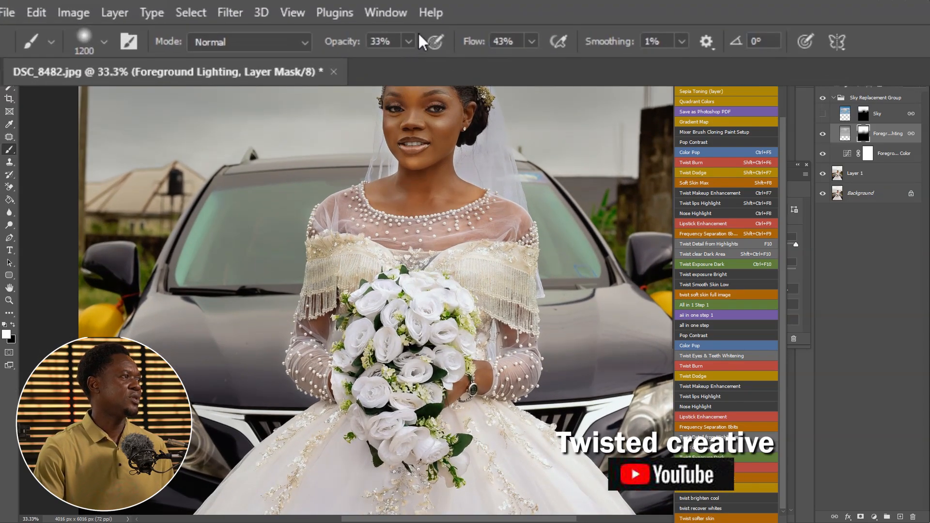
{"action": "left_click", "coordinate": [406, 39]}
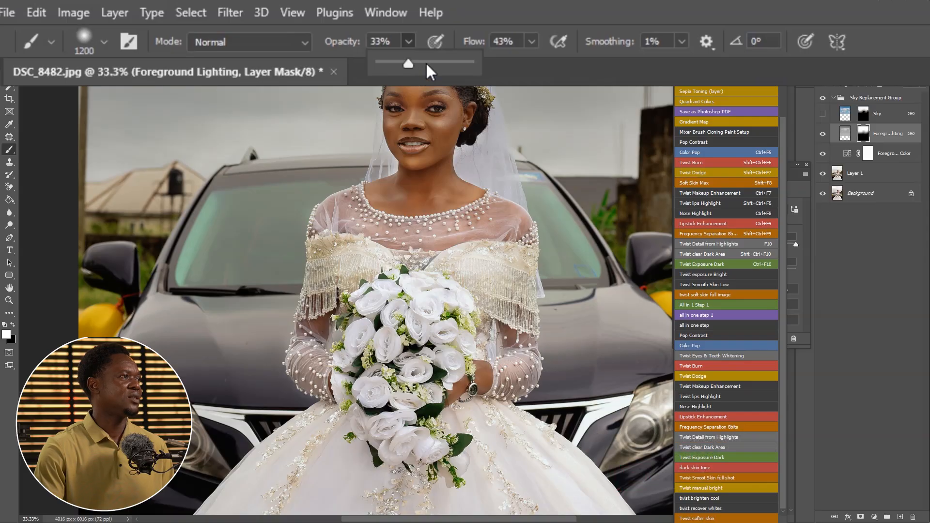
{"action": "left_click", "coordinate": [379, 41]}
{"action": "type", "text": "5"}
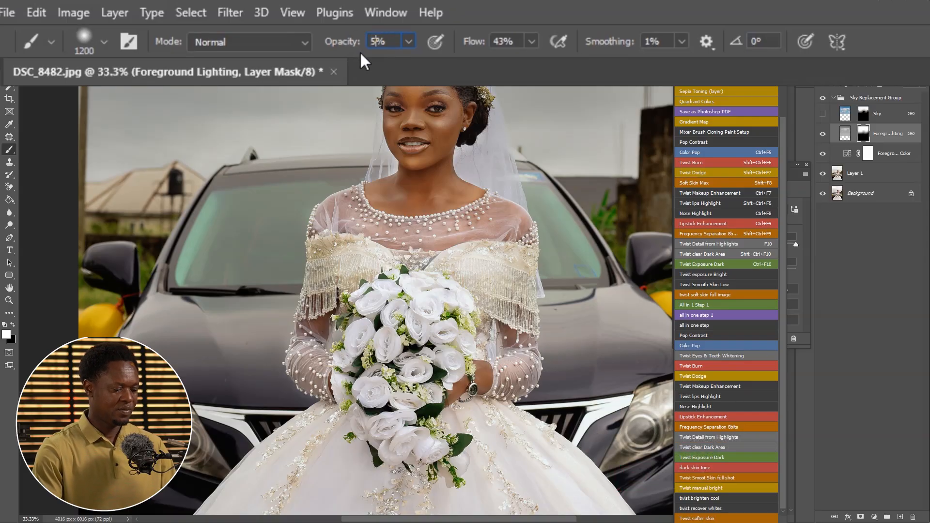
{"action": "type", "text": "0"}
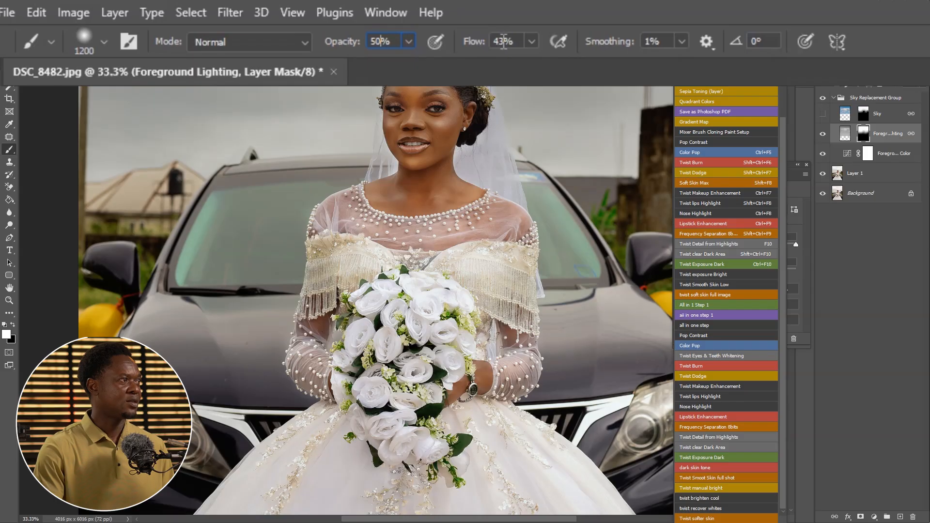
{"action": "left_click", "coordinate": [504, 41]}
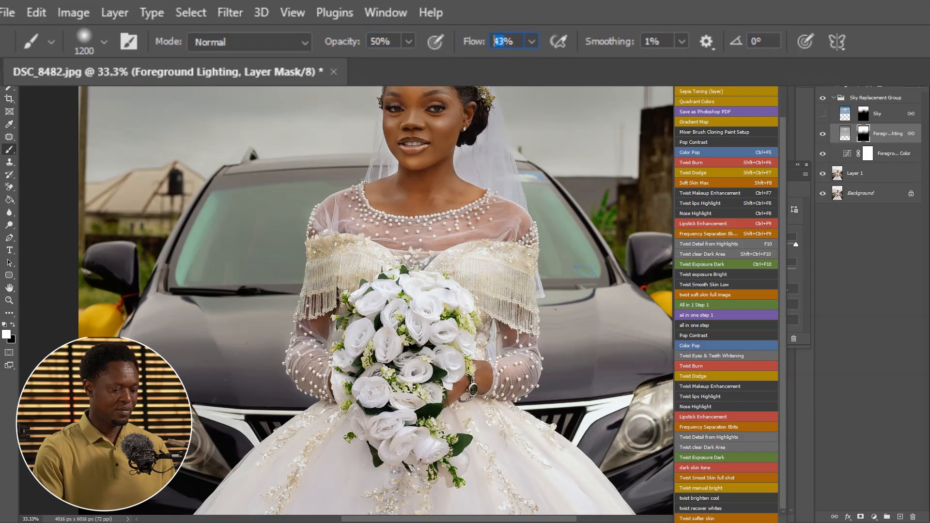
{"action": "type", "text": "5"}
{"action": "type", "text": "0"}
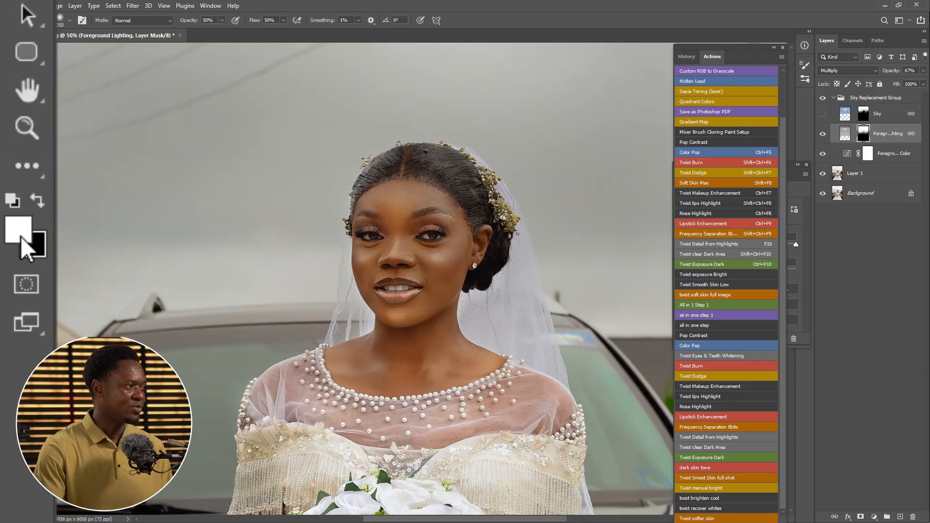
Paint with black on the Foreground Lighting mask over the bride's face to remove the darkening, adjusting the brush size to suit.
{"action": "key", "text": "x"}
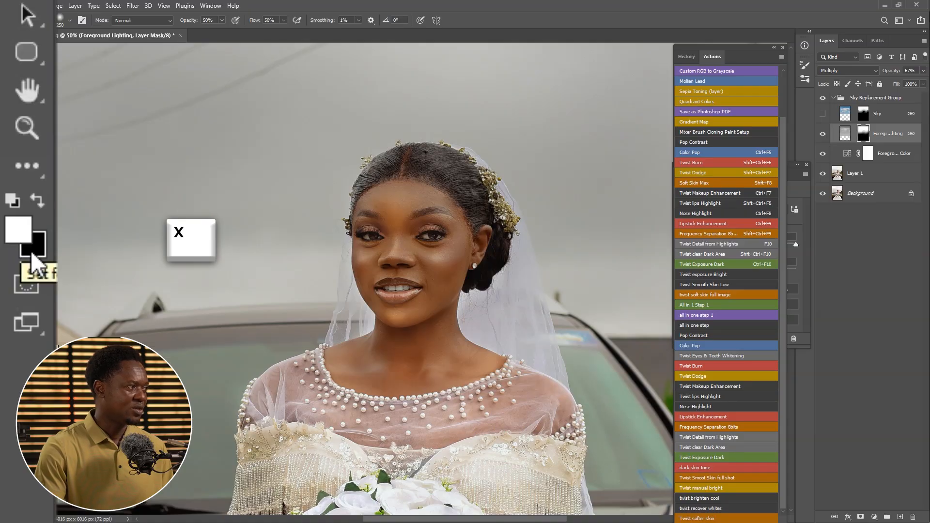
{"action": "key", "text": "x"}
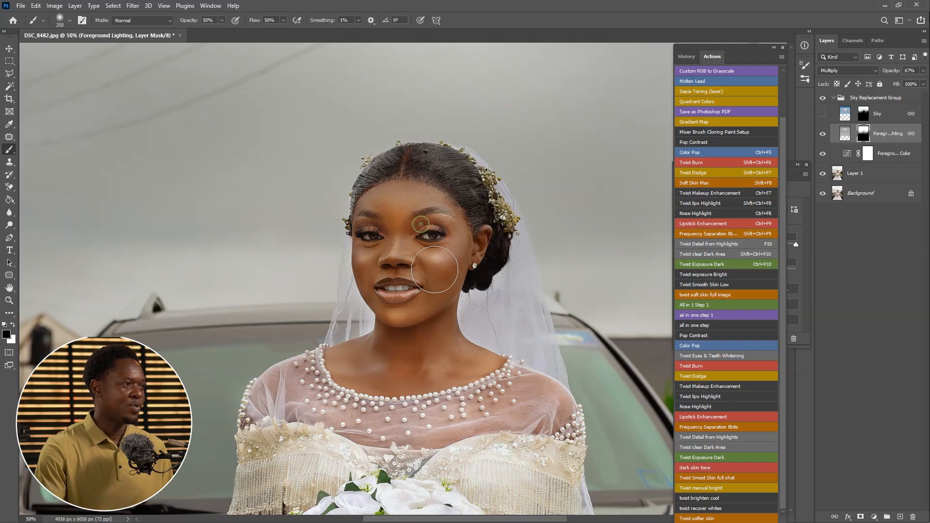
{"action": "mouse_move", "coordinate": [452, 203]}
{"action": "left_mouse_down"}
{"action": "mouse_move", "coordinate": [391, 194]}
{"action": "mouse_move", "coordinate": [384, 256]}
{"action": "left_mouse_up"}
{"action": "key", "text": "bracketleft"}
{"action": "key", "text": "bracketleft"}
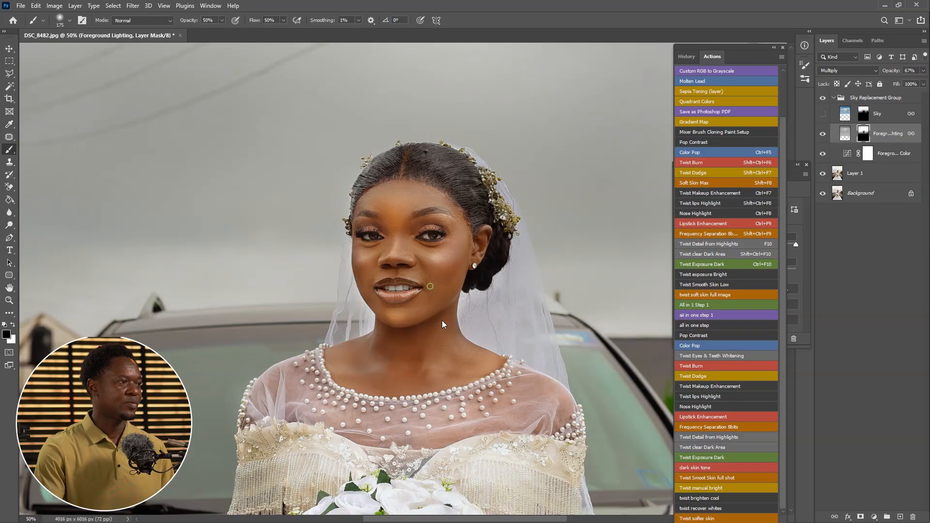
{"action": "key", "text": "ctrl+minus"}
{"action": "key", "text": "ctrl+minus"}
{"action": "key", "text": "ctrl+minus"}
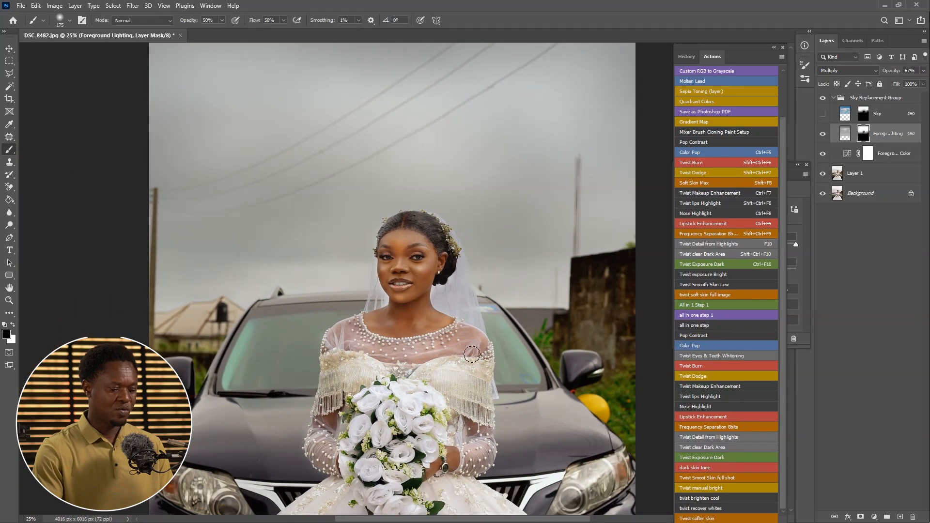
{"action": "key", "text": "bracketright"}
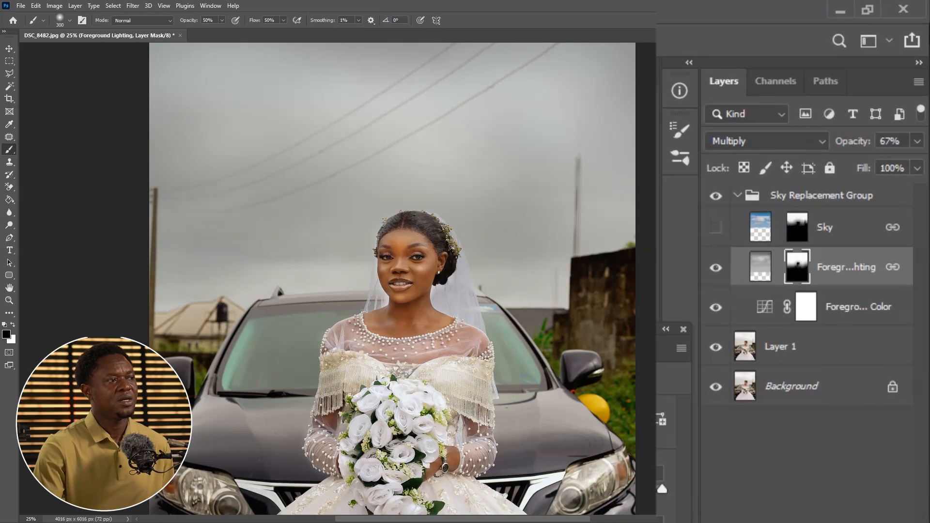
Show the Sky layer again and compare the whole finished portrait with Layer 1 on its own, leaving all layers visible.
{"action": "left_click", "coordinate": [716, 227]}
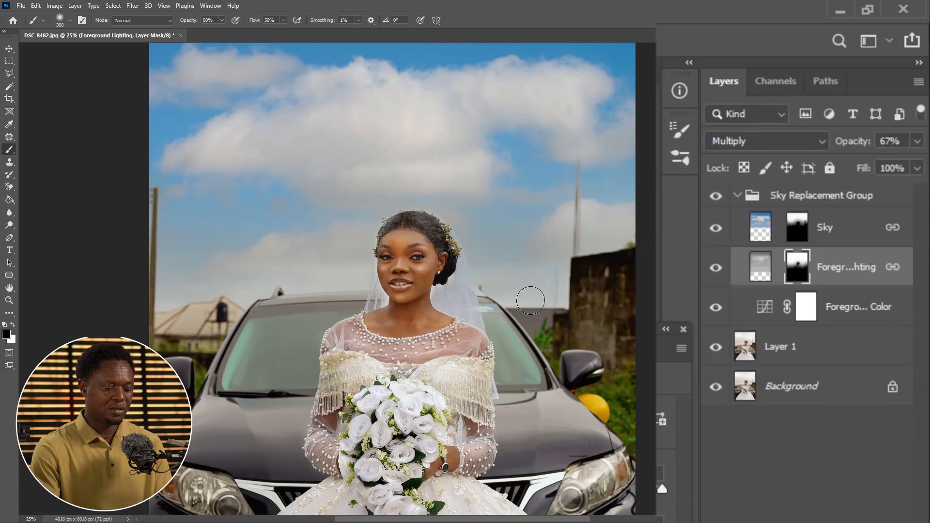
{"action": "key", "text": "ctrl+0"}
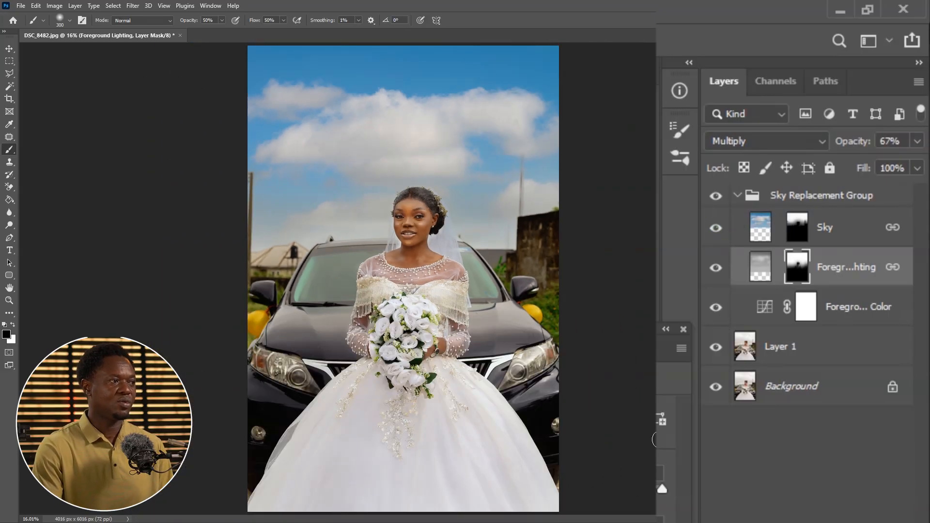
{"action": "left_click", "coordinate": [716, 357], "text": "alt"}
{"action": "left_click", "coordinate": [716, 358], "text": "alt"}
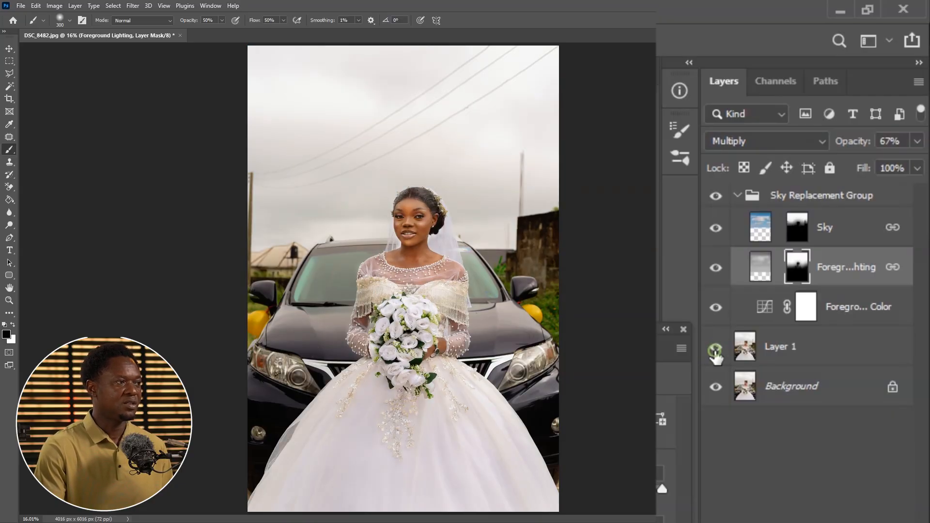
{"action": "left_click", "coordinate": [716, 357], "text": "alt"}
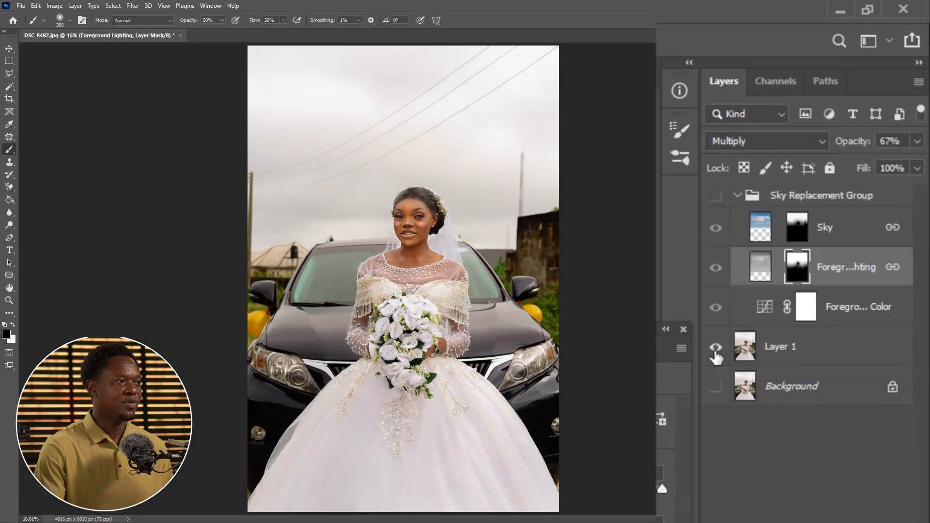
{"action": "left_click", "coordinate": [716, 357], "text": "alt"}
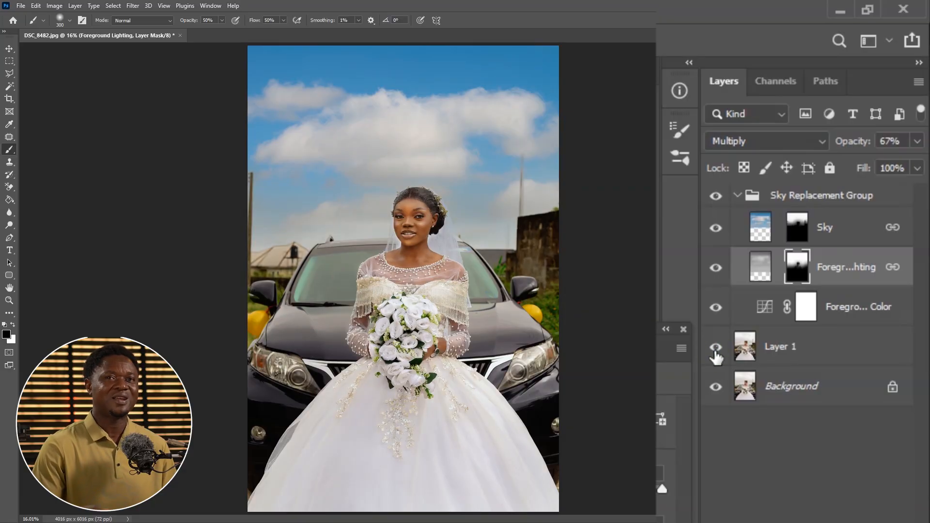